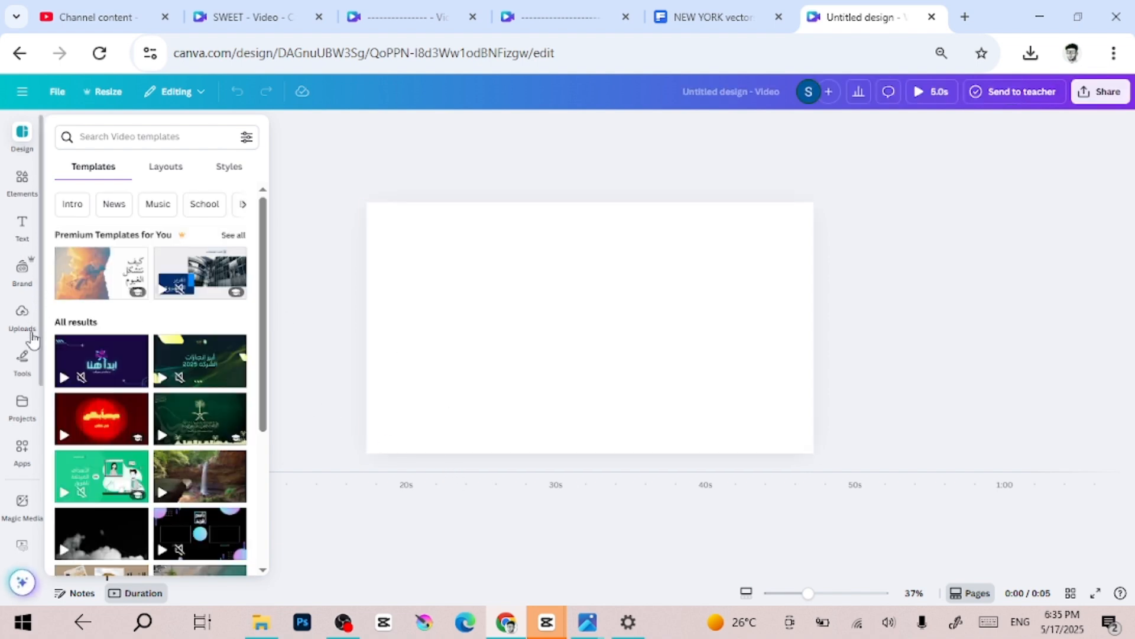
- Upload the manhattan-skyline image from the Downloads folder
left_click(22, 314)
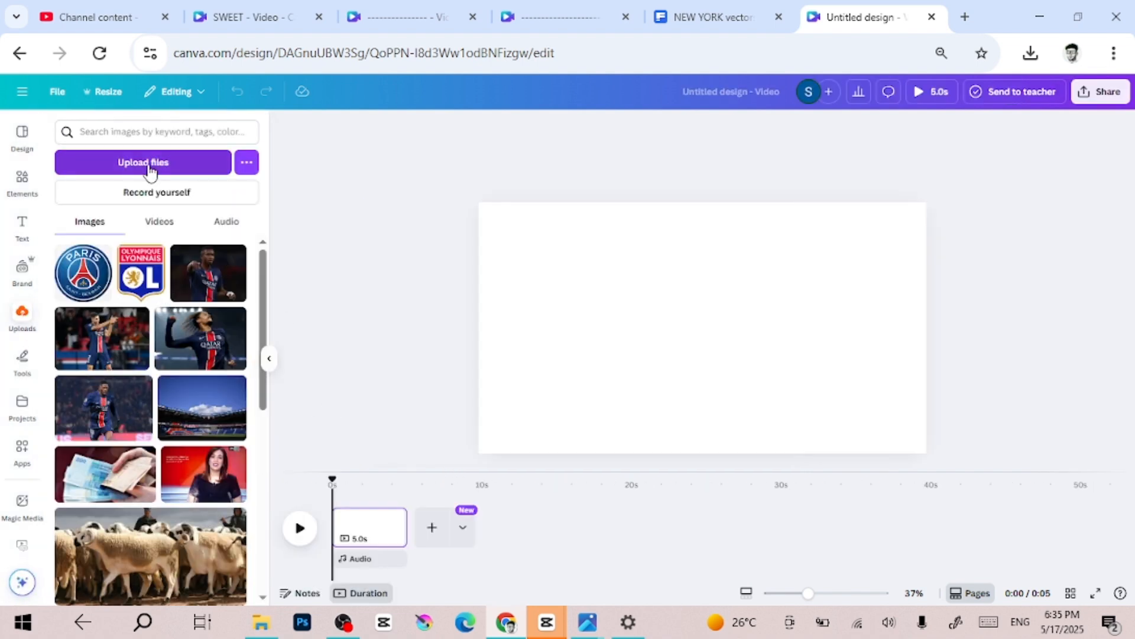
left_click(150, 171)
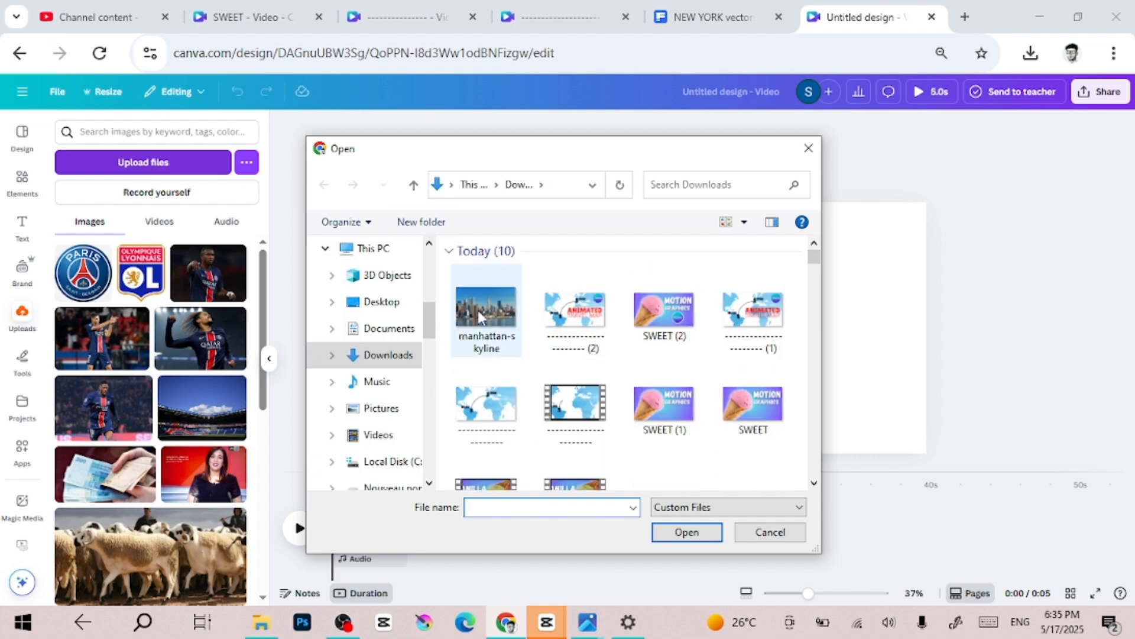
double_click(482, 313)
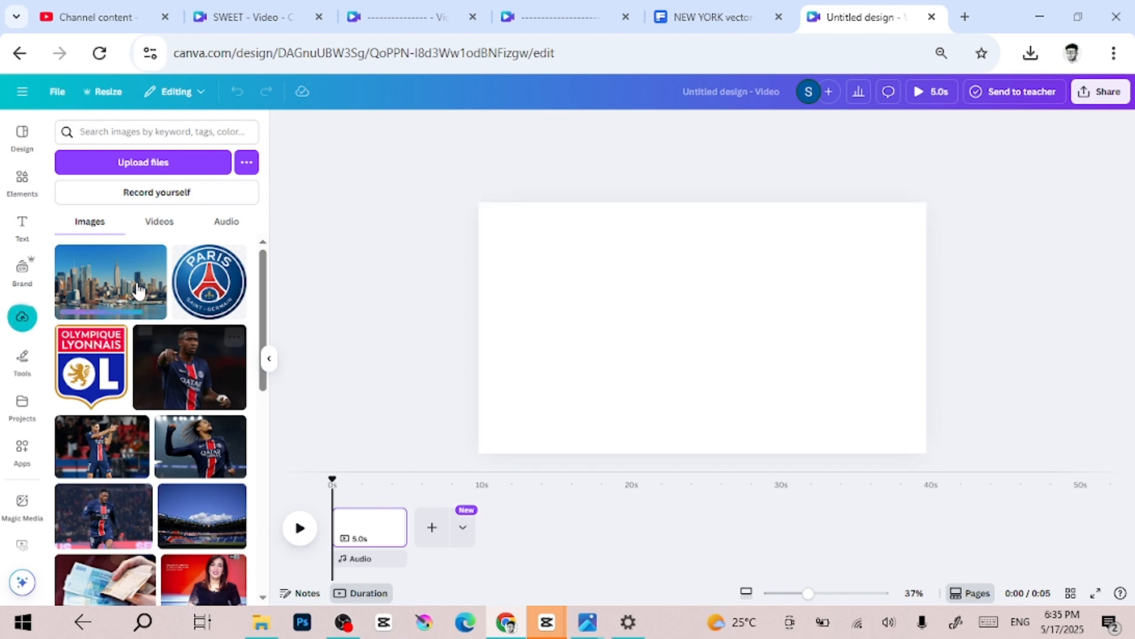
- Place the uploaded skyline image on the blank page and enlarge it to cover the whole page
left_click_drag(131, 287, 531, 239)
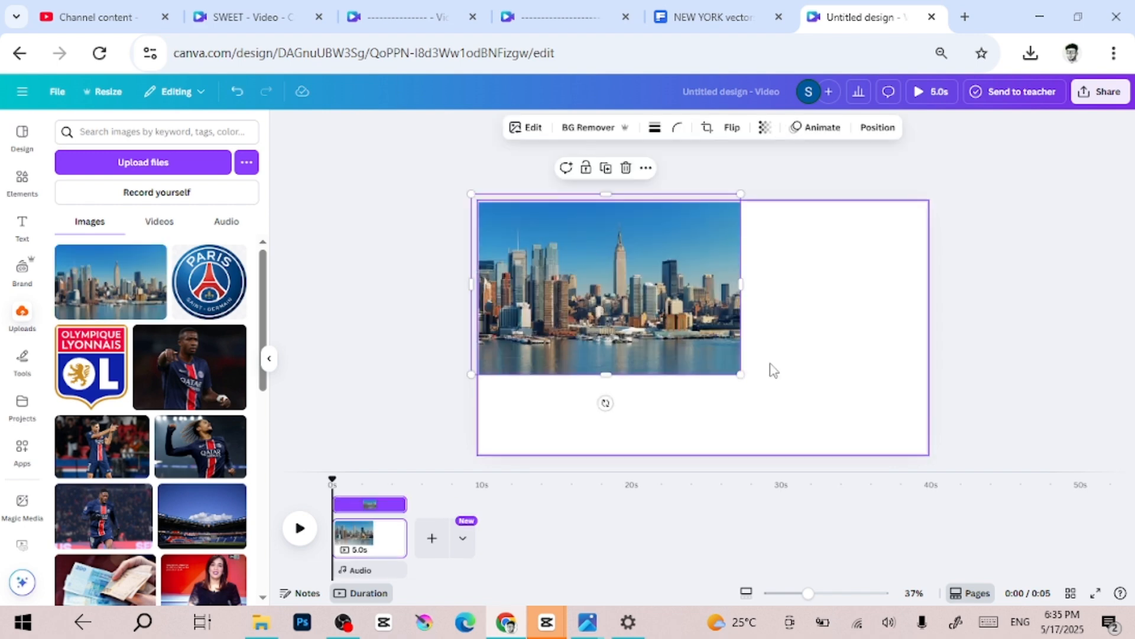
left_click_drag(741, 373, 959, 453)
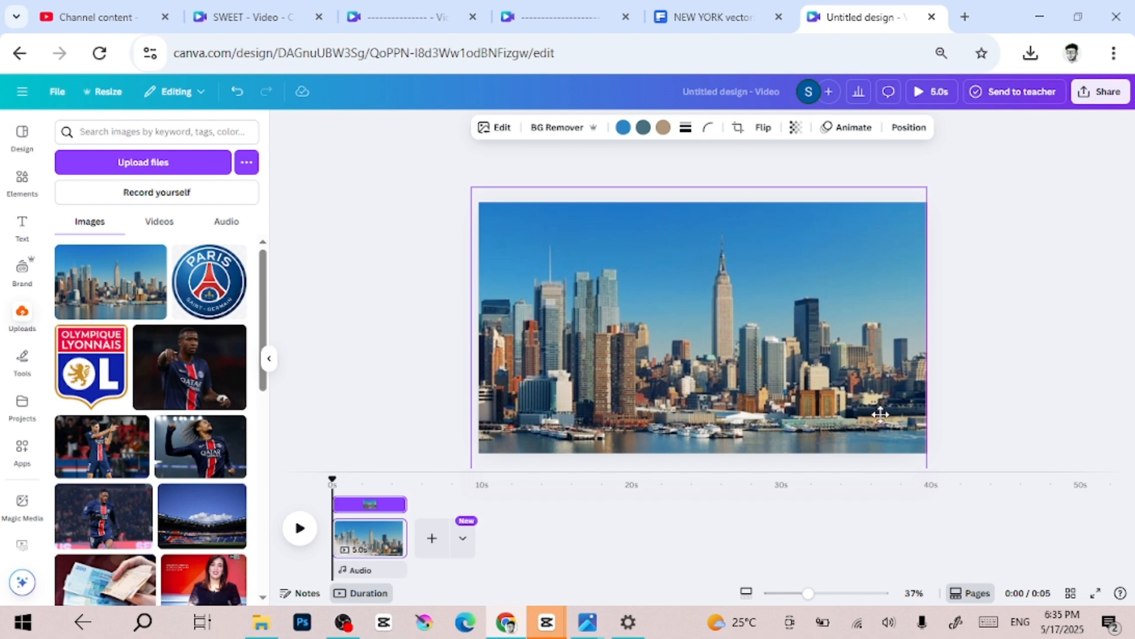
left_click(1028, 403)
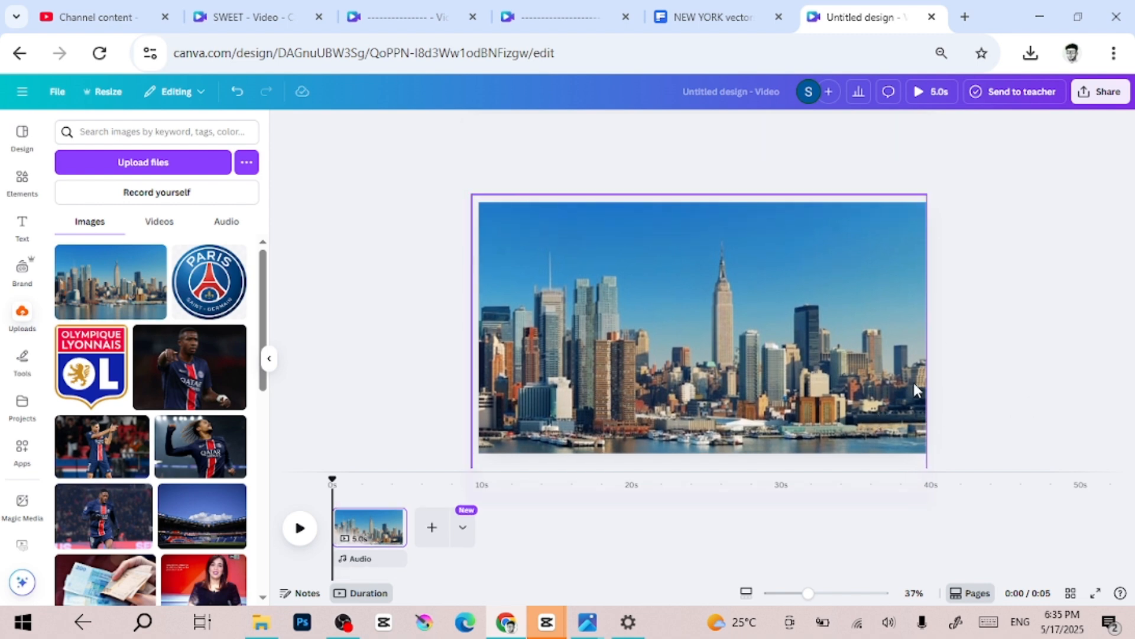
- Duplicate the skyline image on the page
scroll(914, 384, "up", 2)
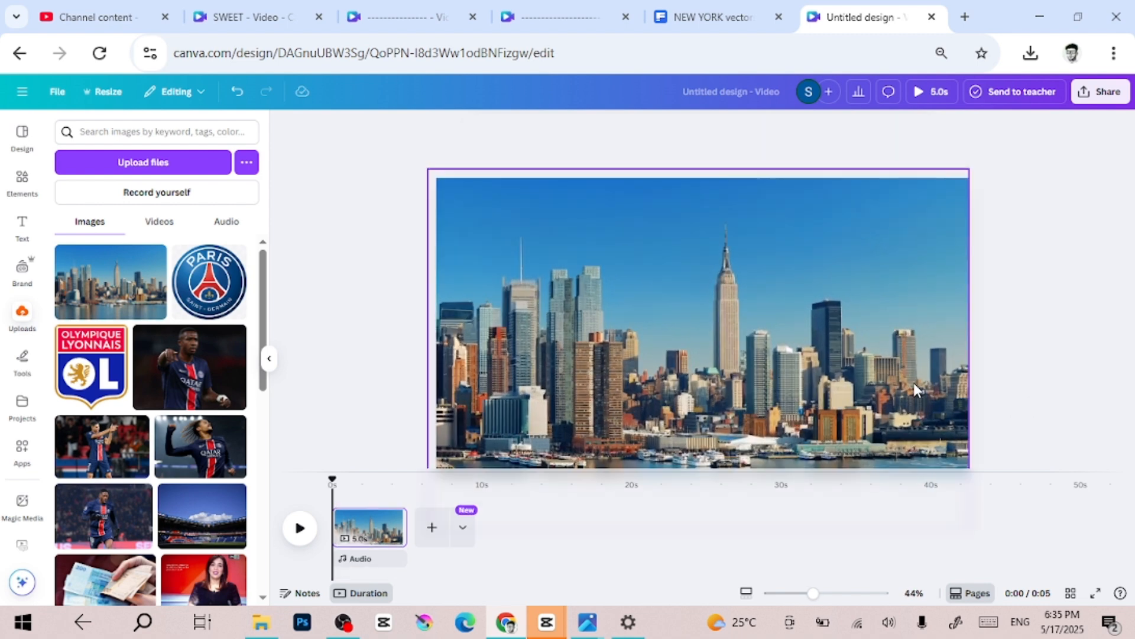
left_click(789, 324)
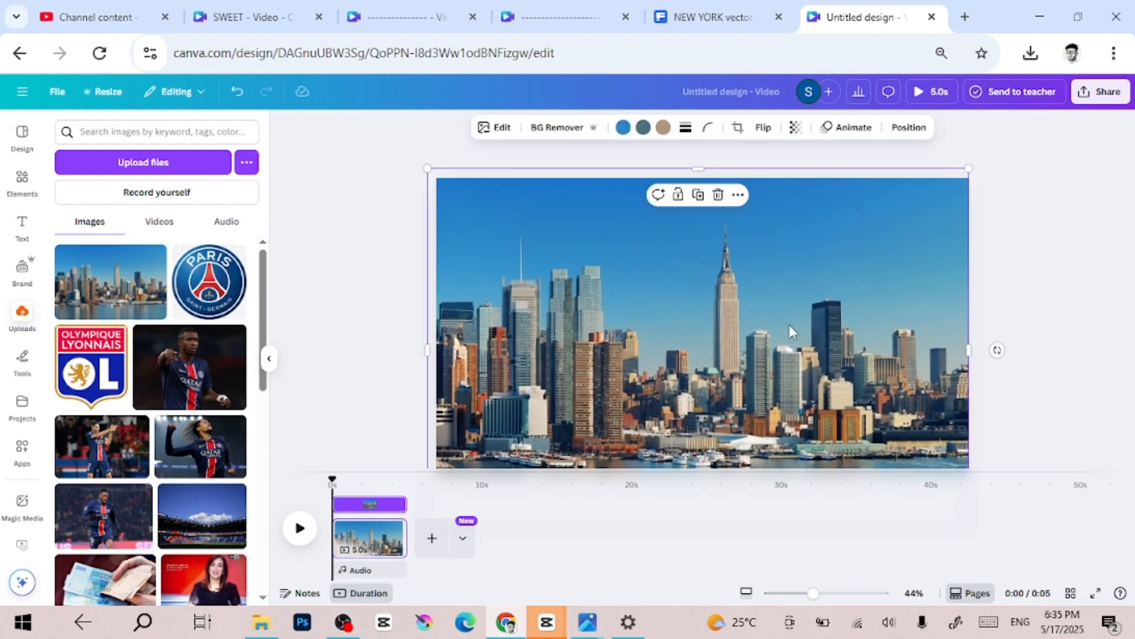
left_click(704, 198)
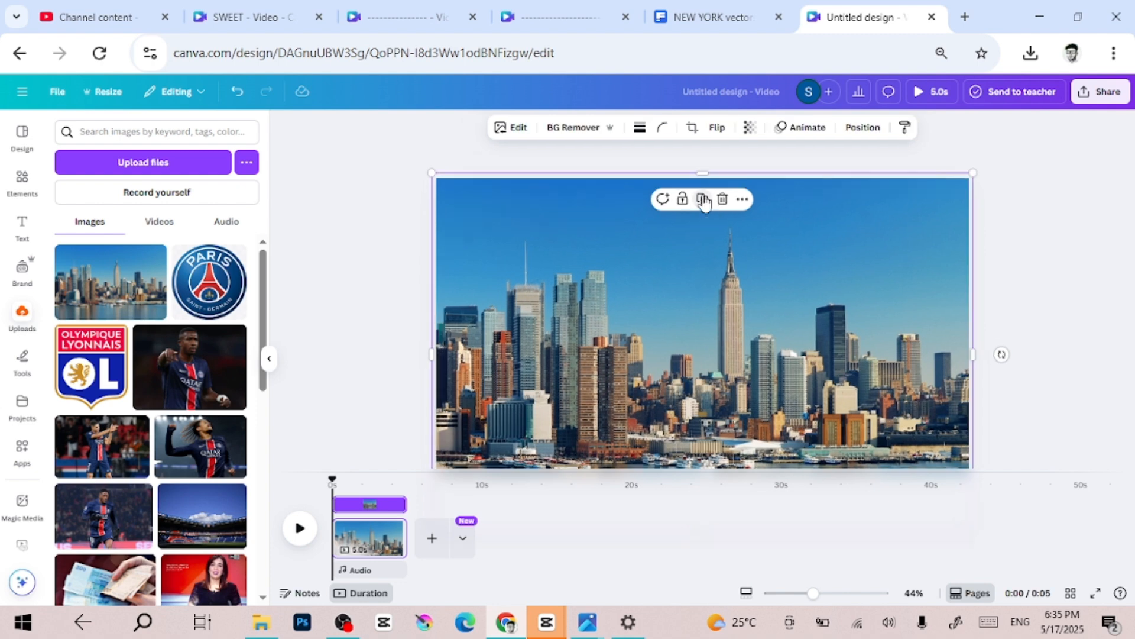
left_click(996, 253)
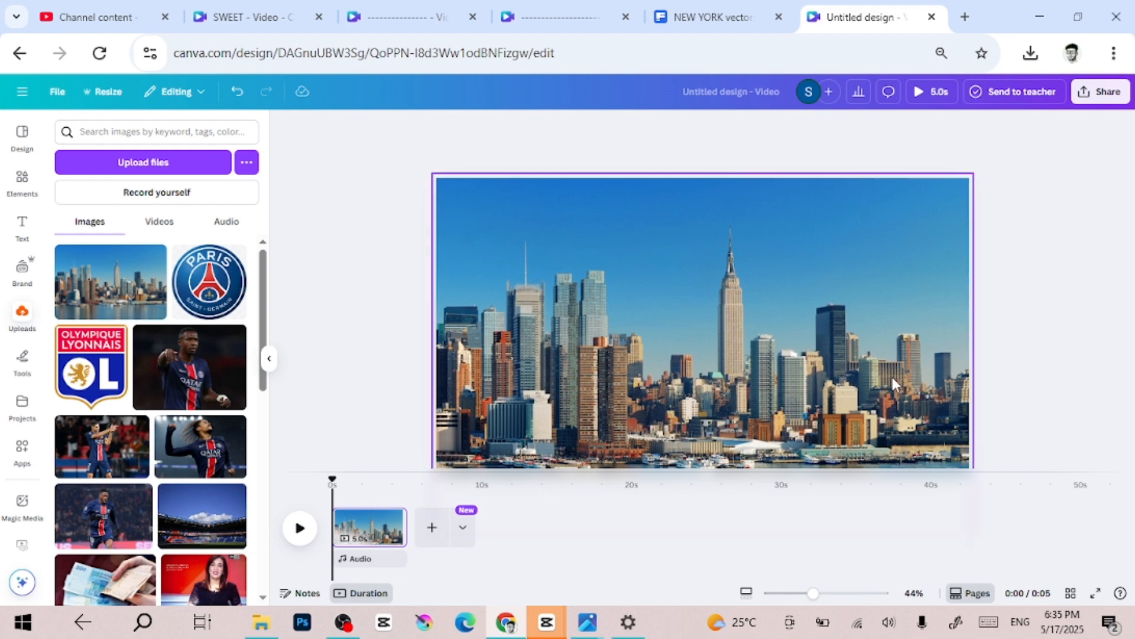
- Set the duplicated skyline's transparency to 27 and align the copy exactly over the original image
left_click_drag(892, 375, 834, 352)
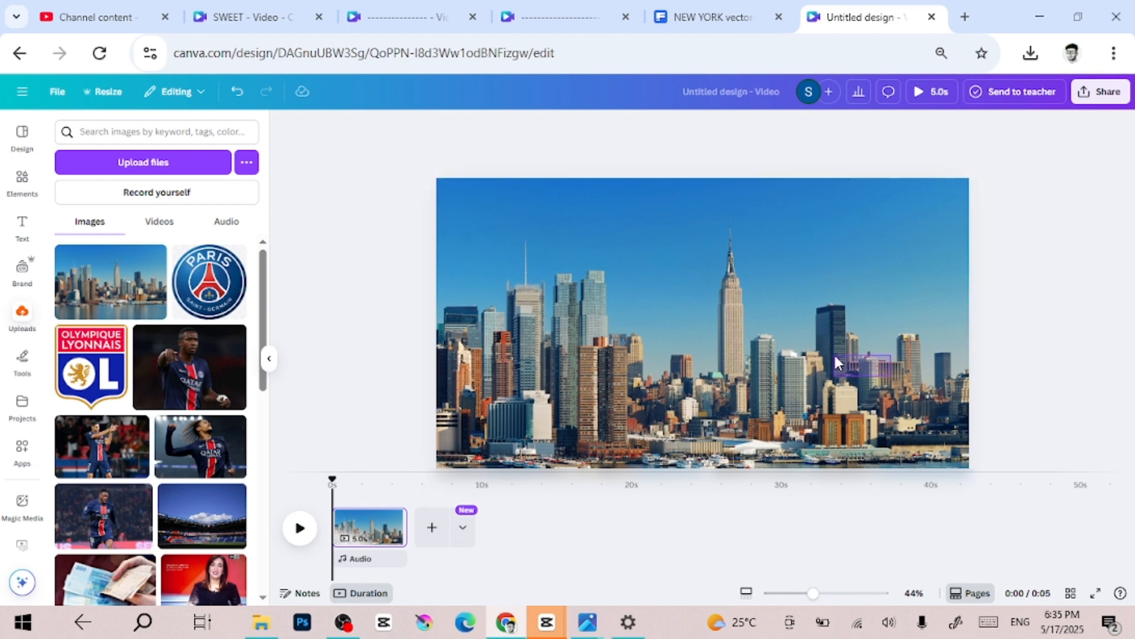
left_click(833, 263)
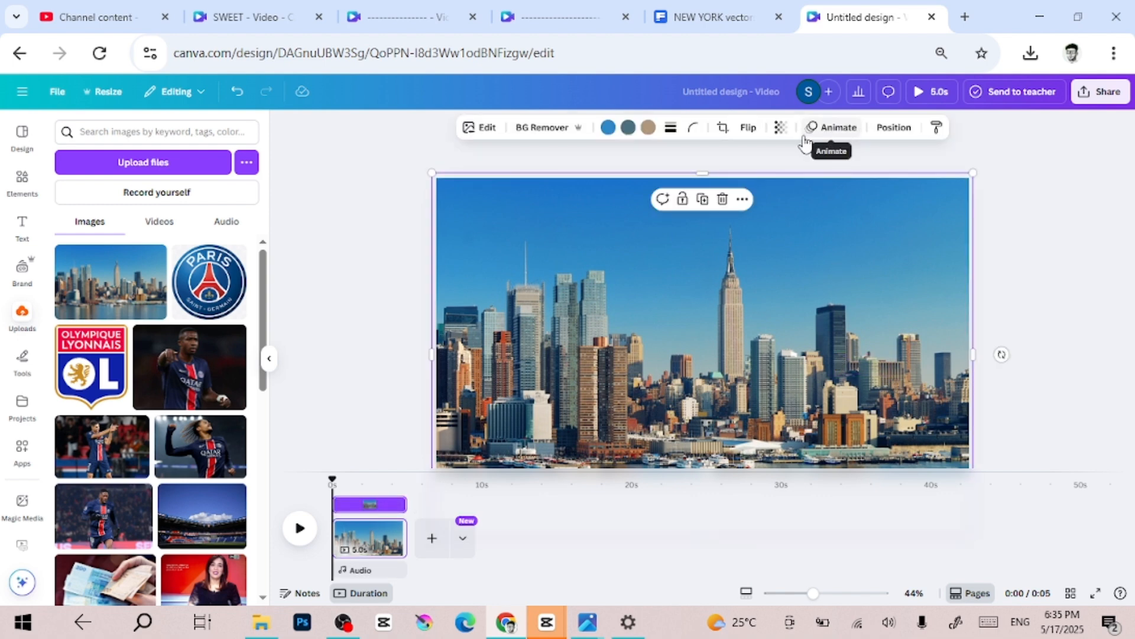
left_click(780, 128)
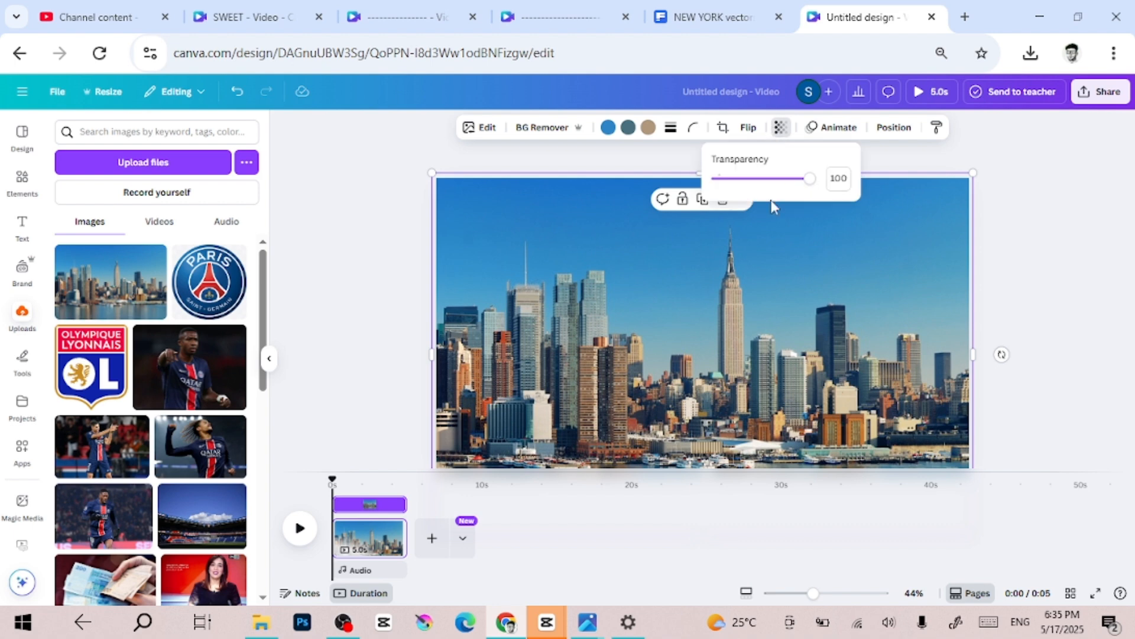
left_click_drag(774, 180, 742, 197)
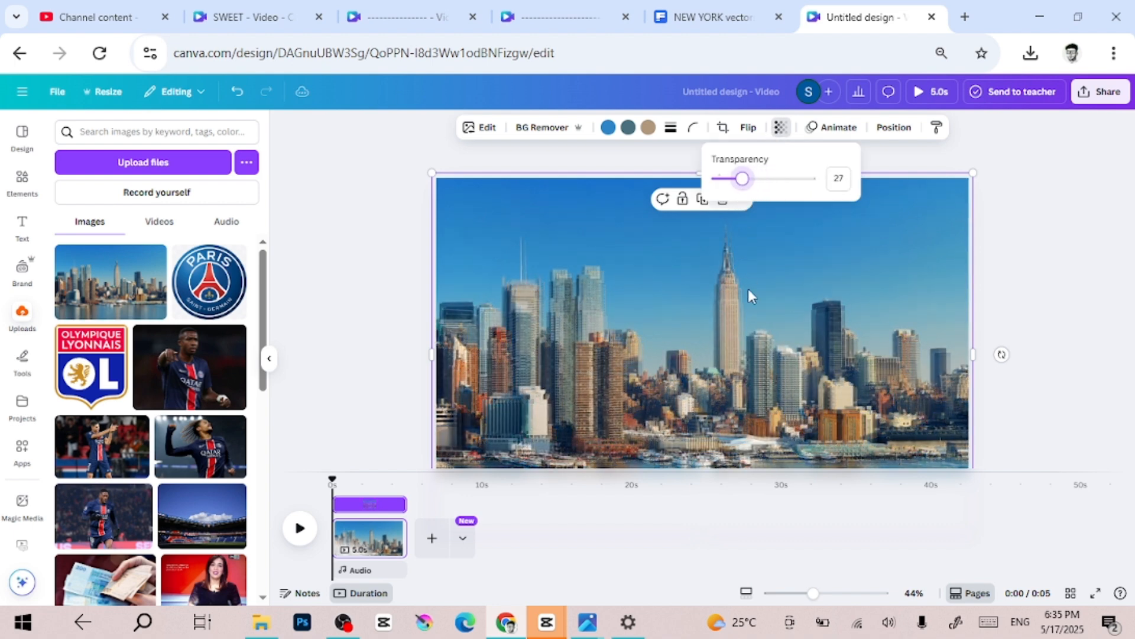
left_click_drag(748, 290, 744, 293)
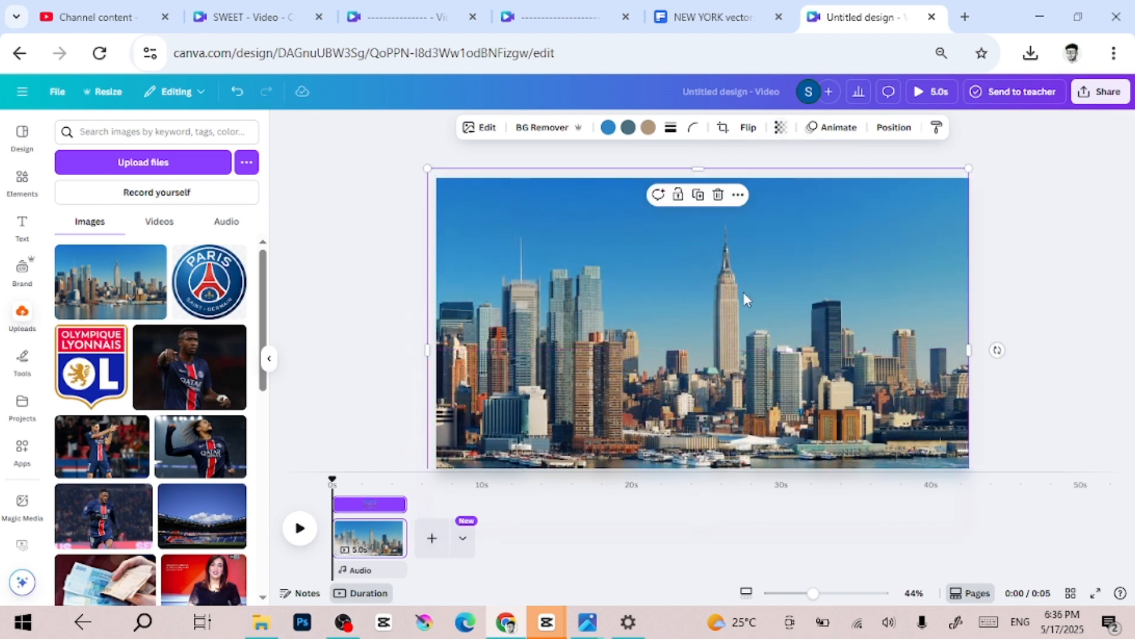
left_click(1062, 282)
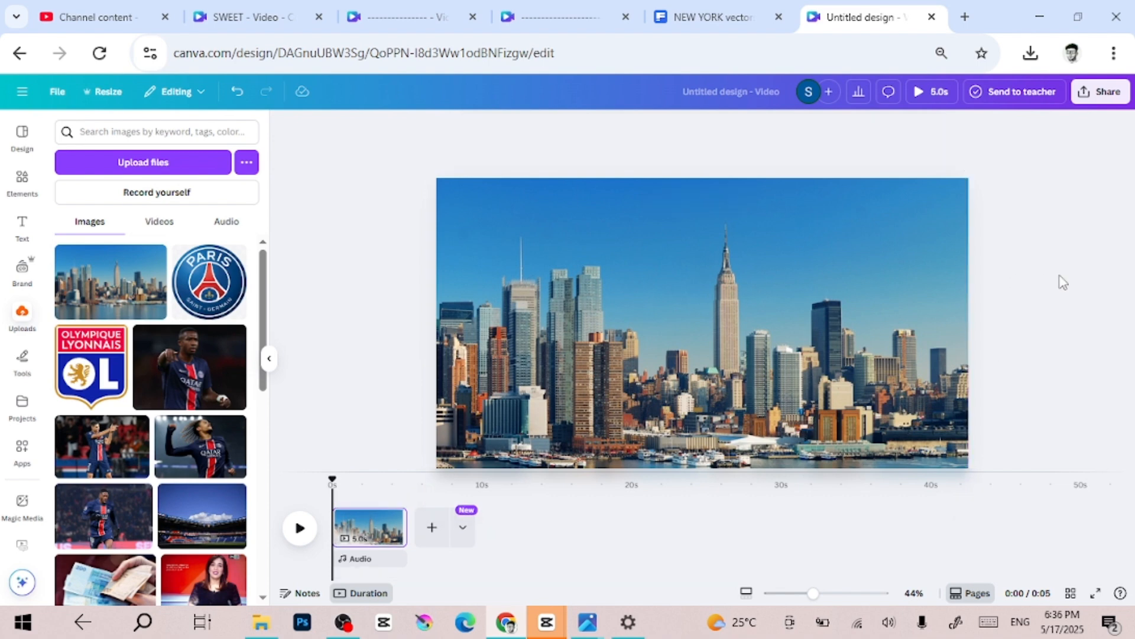
- Set the duplicated skyline's transparency back to 100
left_click(949, 289)
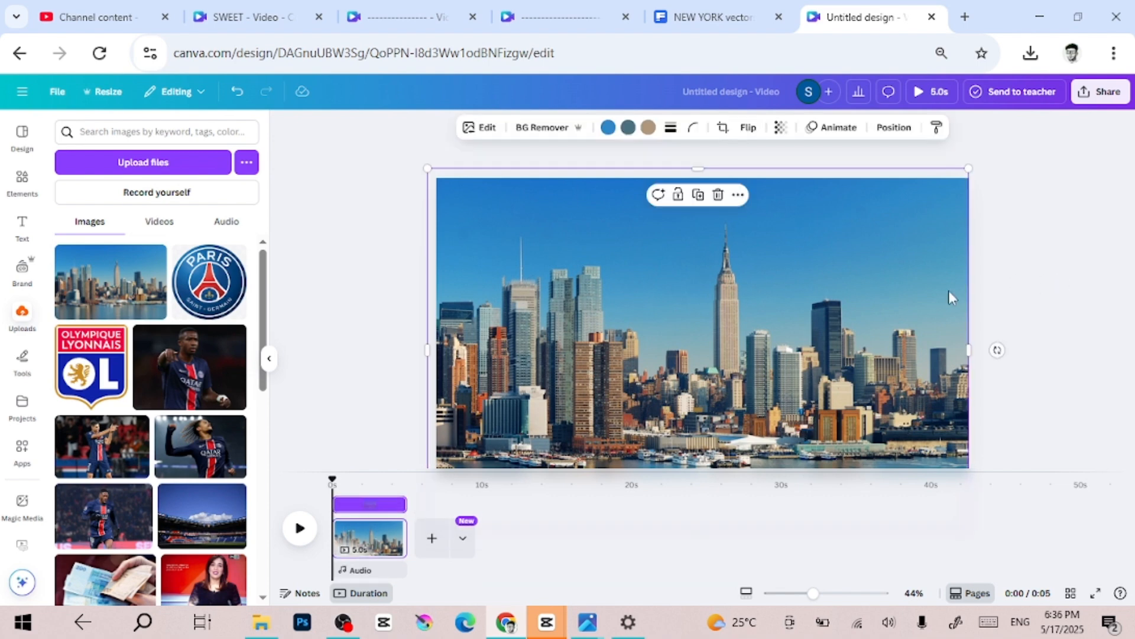
left_click(780, 127)
left_click_drag(764, 184, 884, 180)
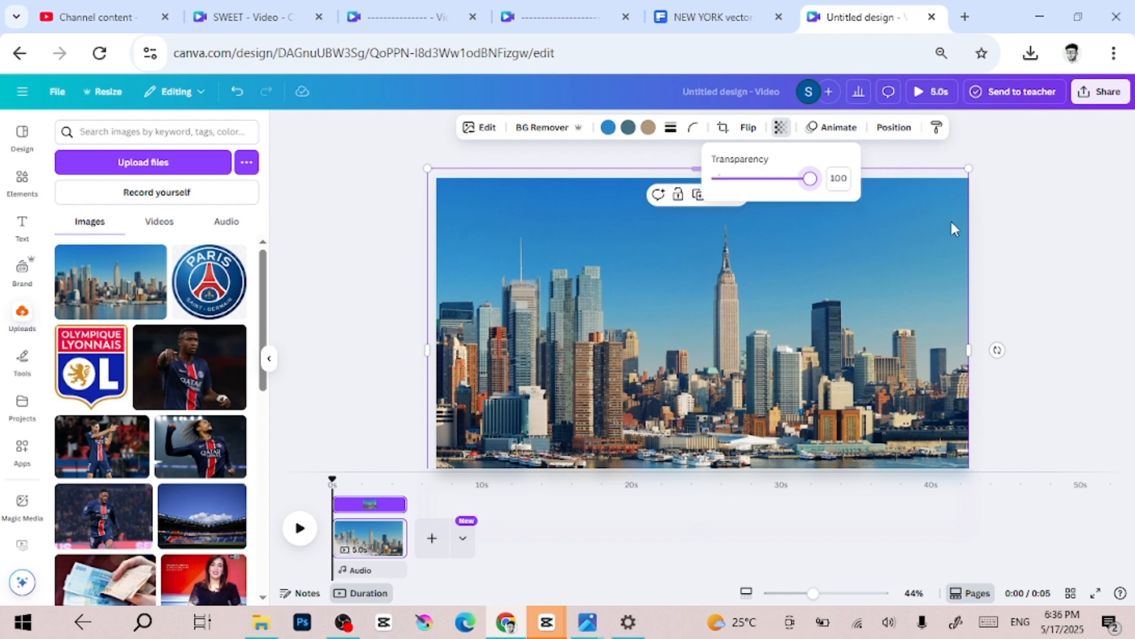
left_click(921, 277)
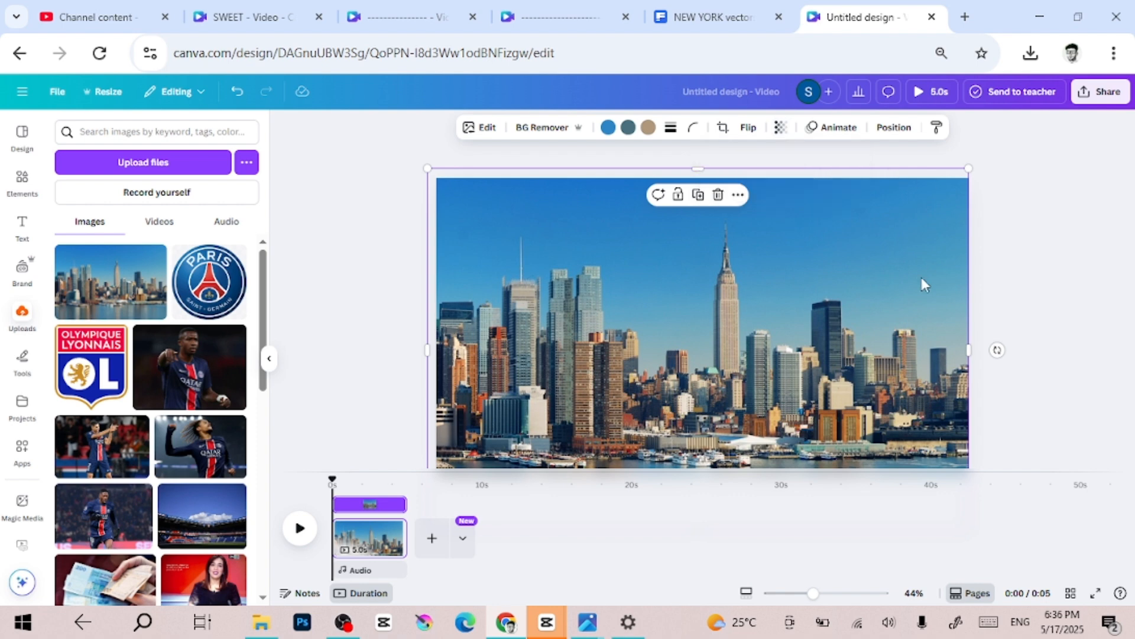
- Remove the background from the duplicated skyline, shift the copy down to check the cutout, and undo that shift
left_click(555, 127)
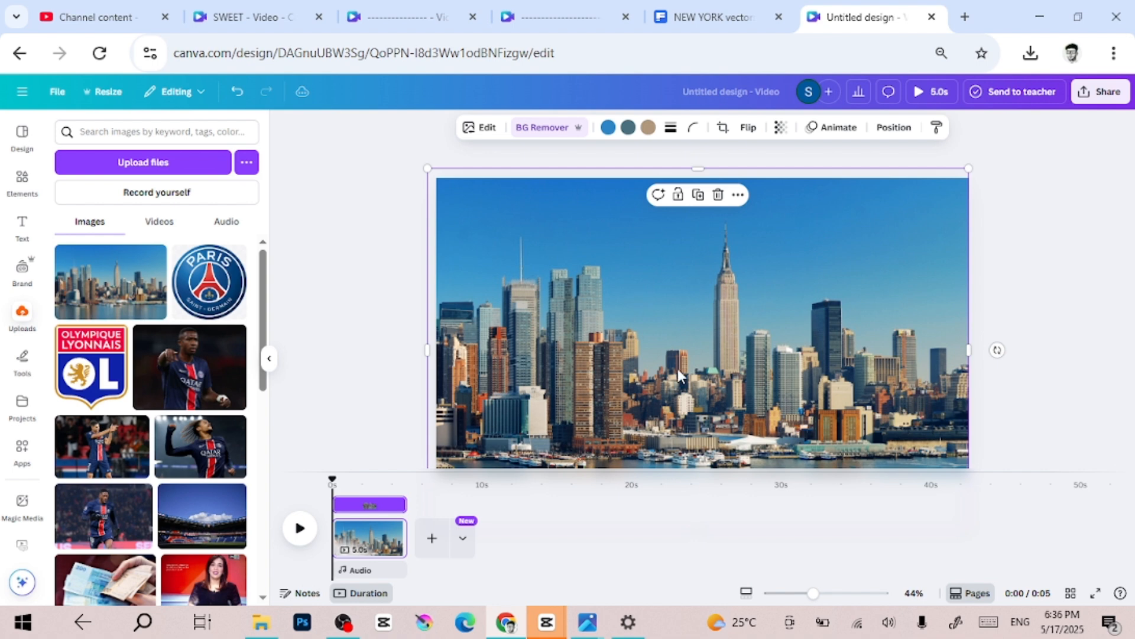
left_click_drag(678, 370, 684, 402)
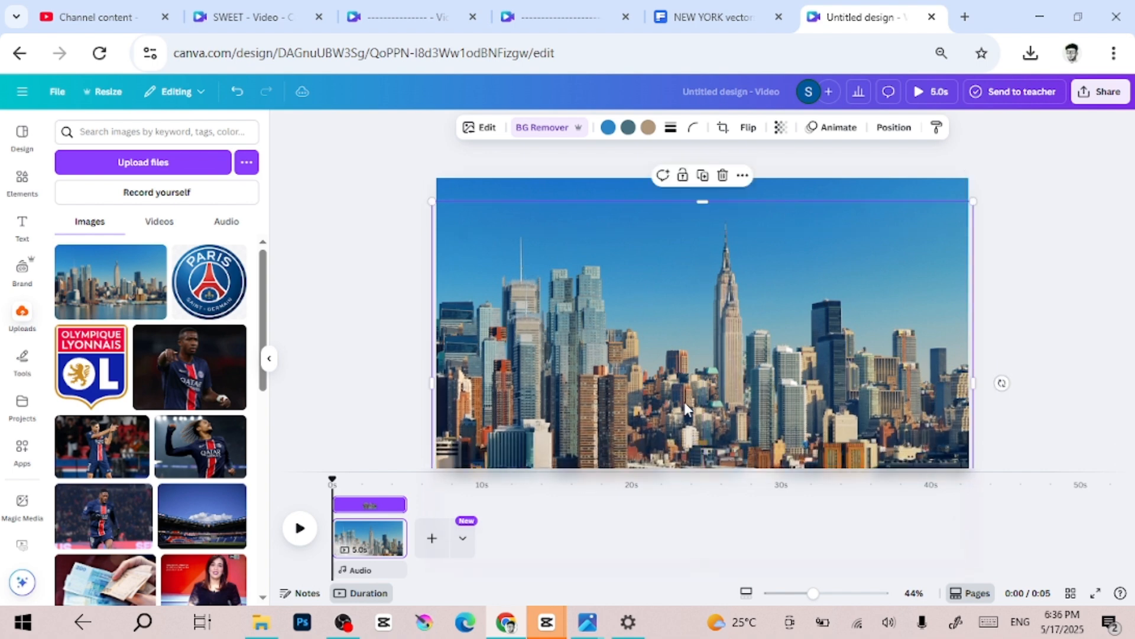
key("ctrl+z")
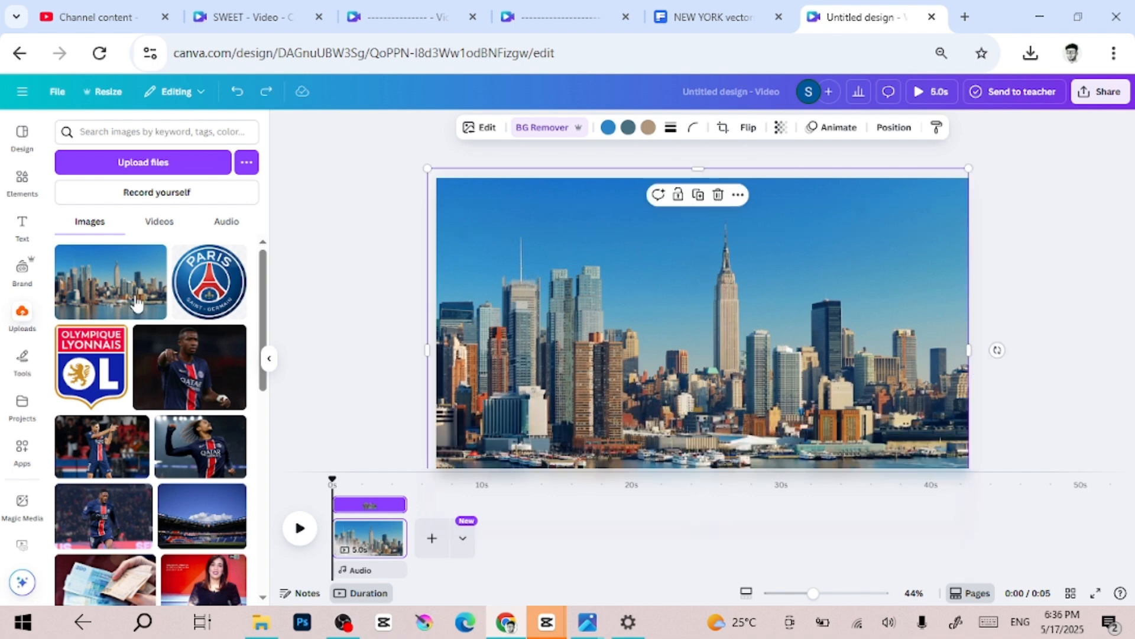
left_click(312, 266)
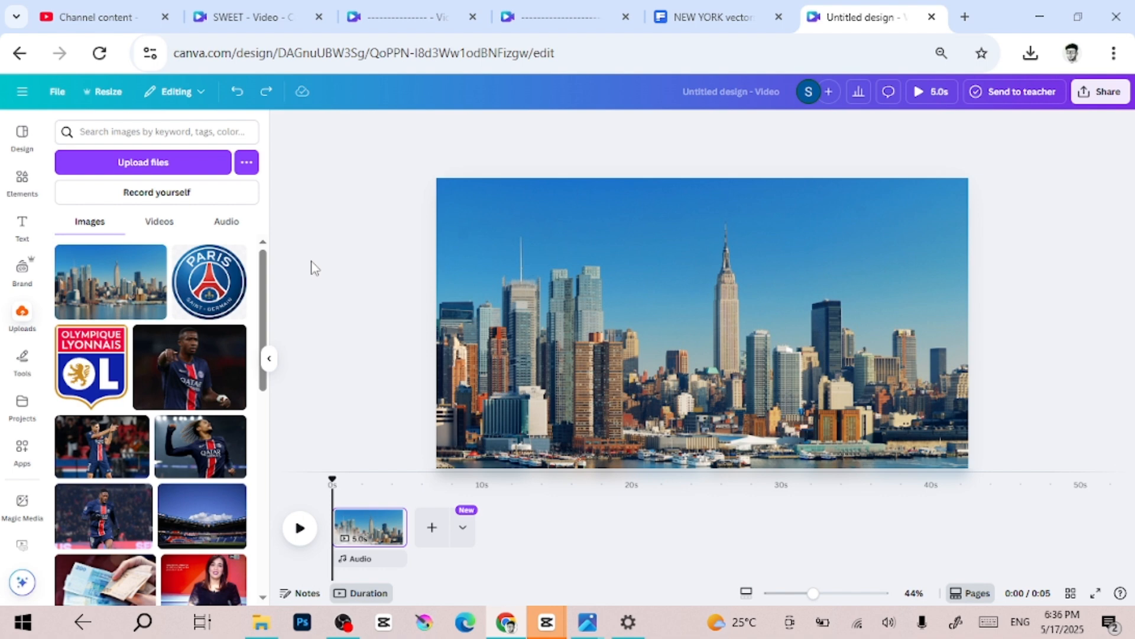
- Add a heading with the text "NEWYORK" to the page
left_click(21, 228)
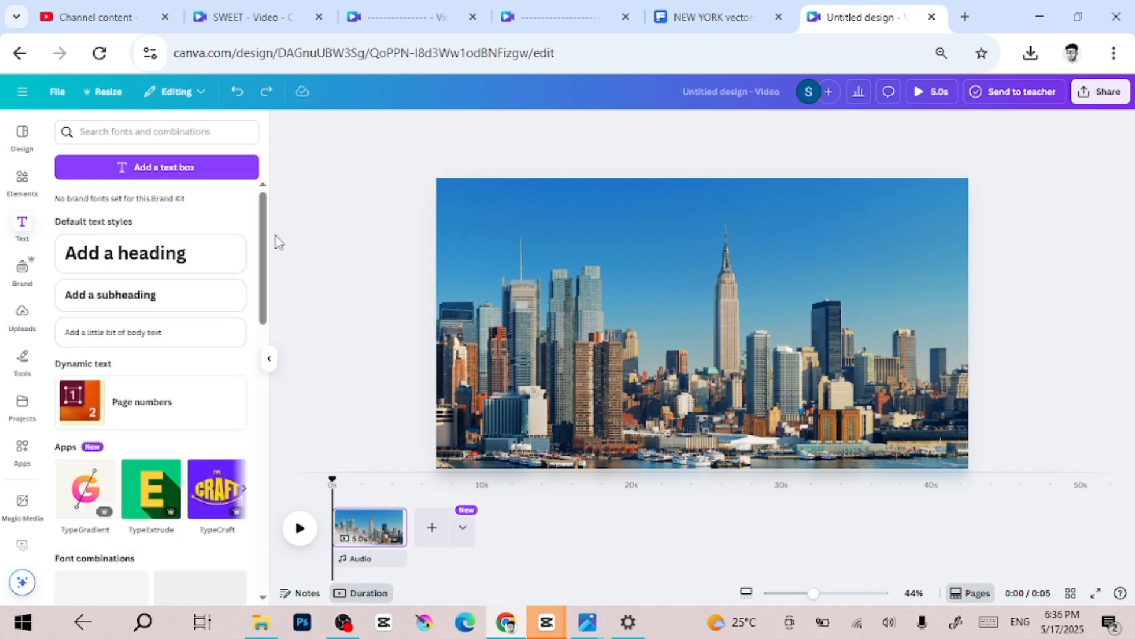
left_click(188, 257)
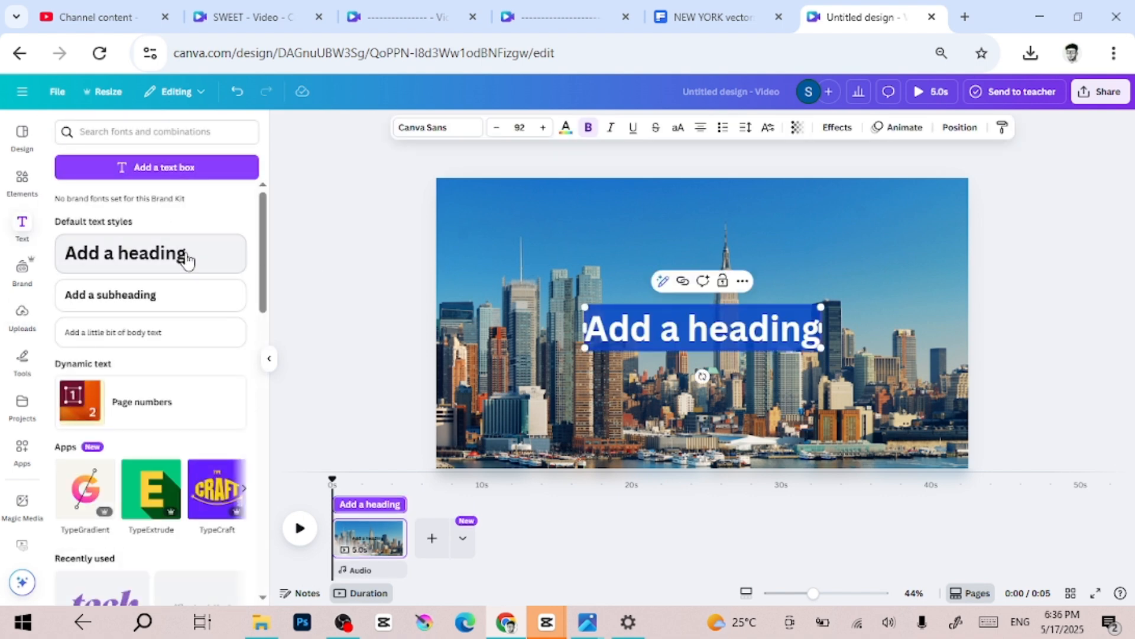
type("NEW")
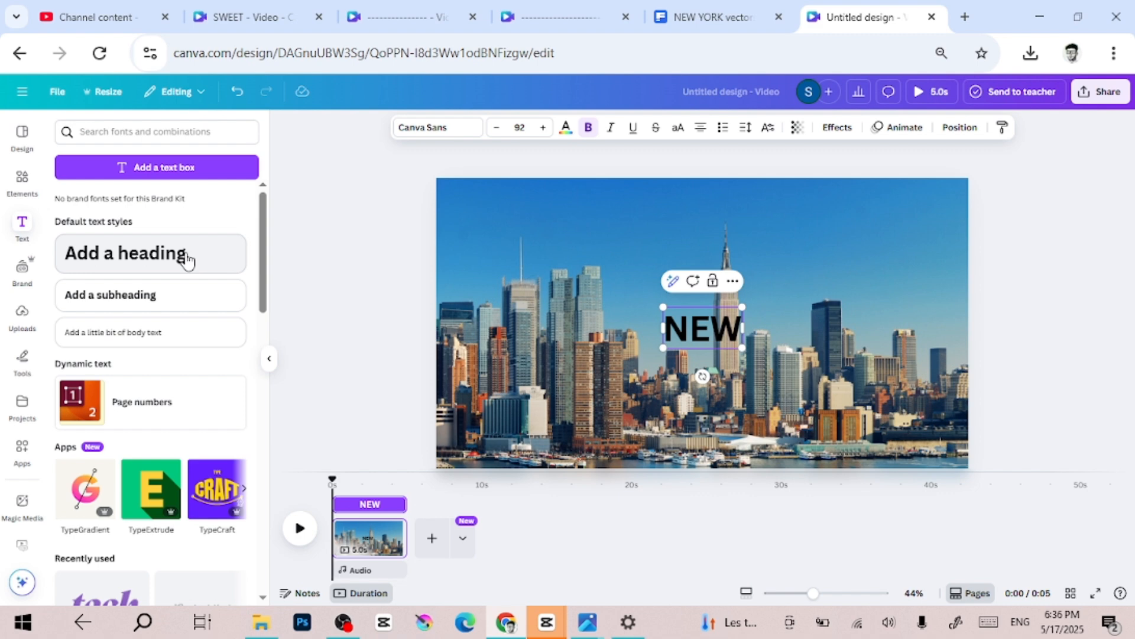
type("YORK")
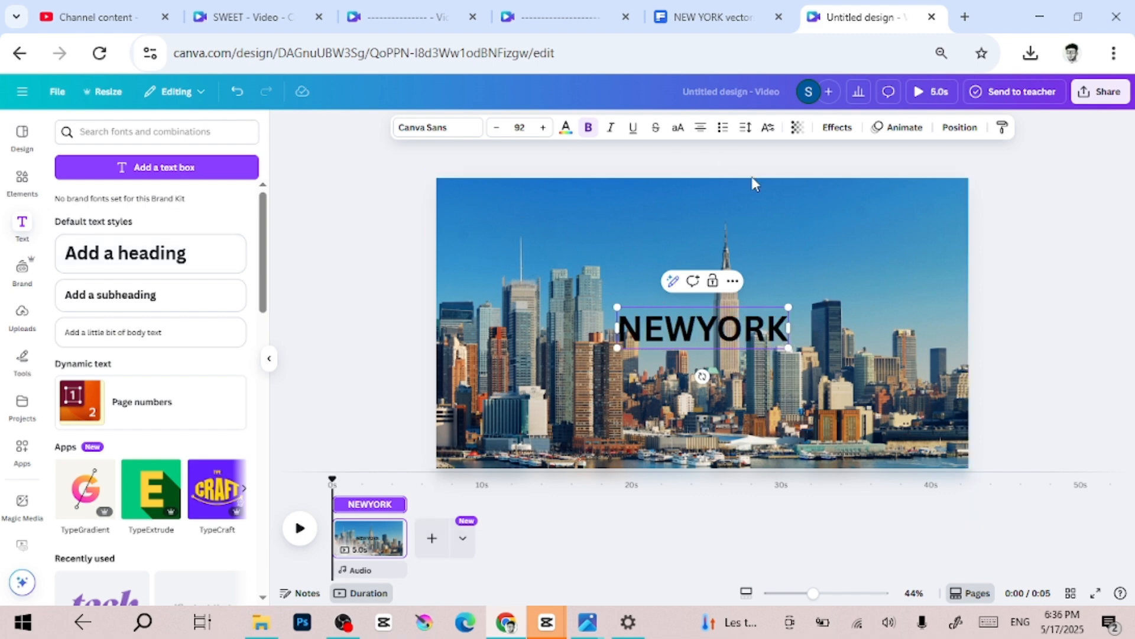
left_click(880, 296)
- Change the NEWYORK heading's text colour to white
left_click(755, 328)
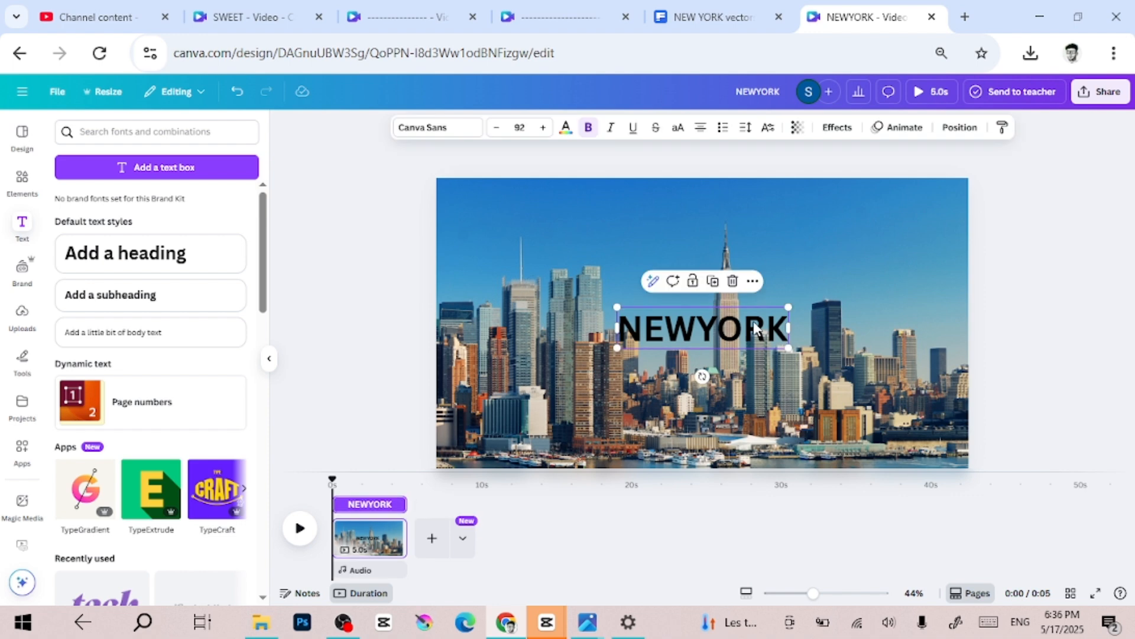
left_click(566, 129)
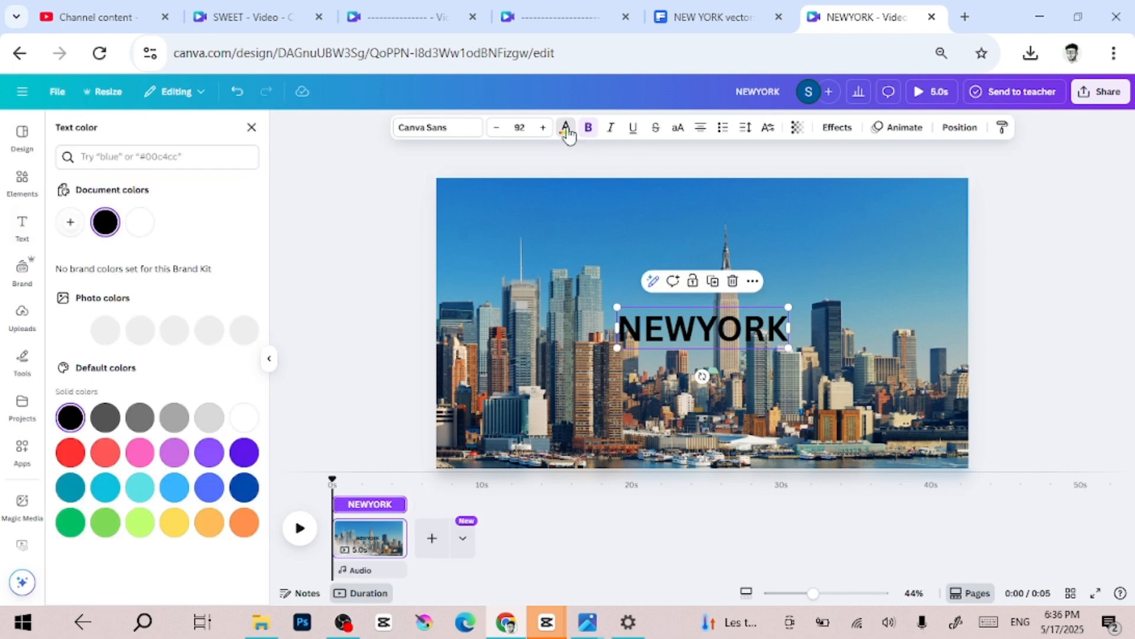
left_click(141, 225)
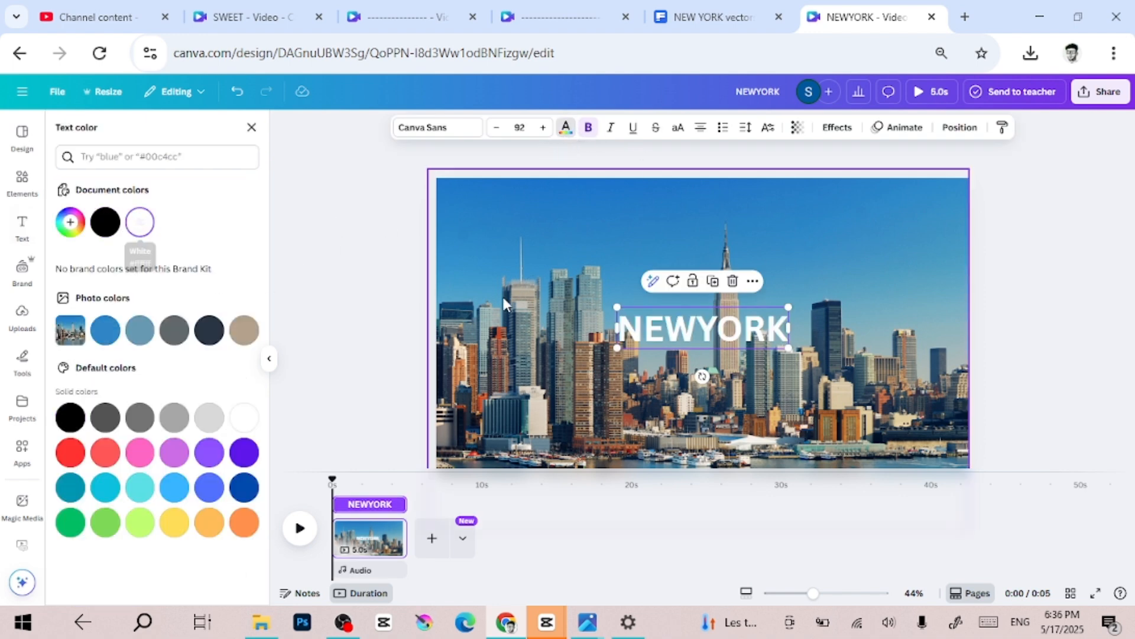
- Search the fonts for "ANTON" and apply the Anton font to the NEWYORK heading
left_click(439, 131)
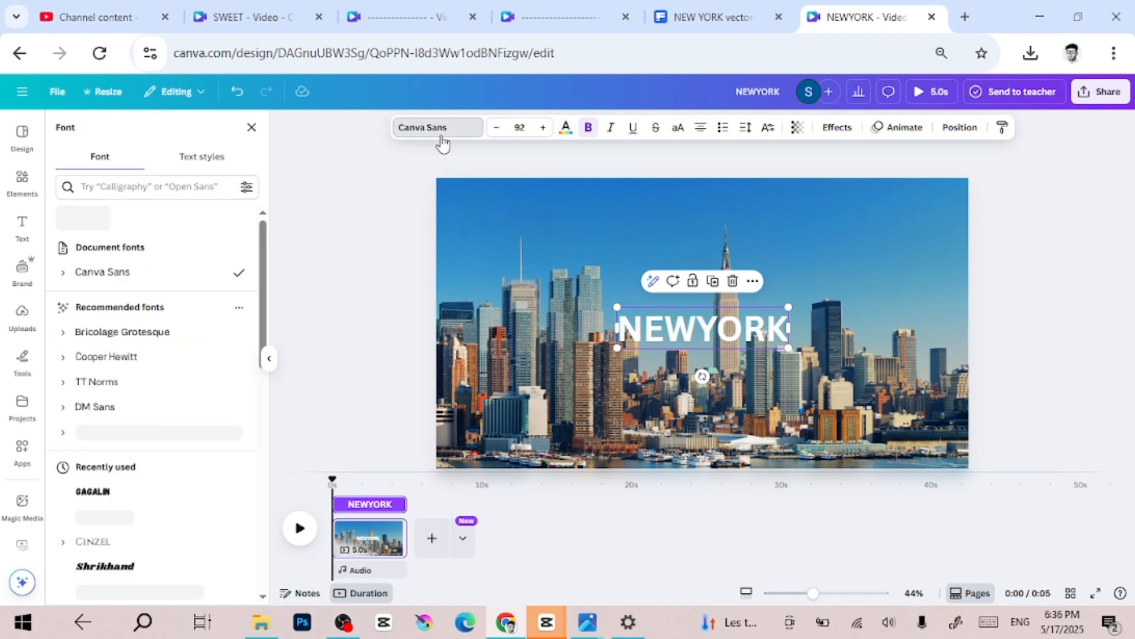
left_click(164, 187)
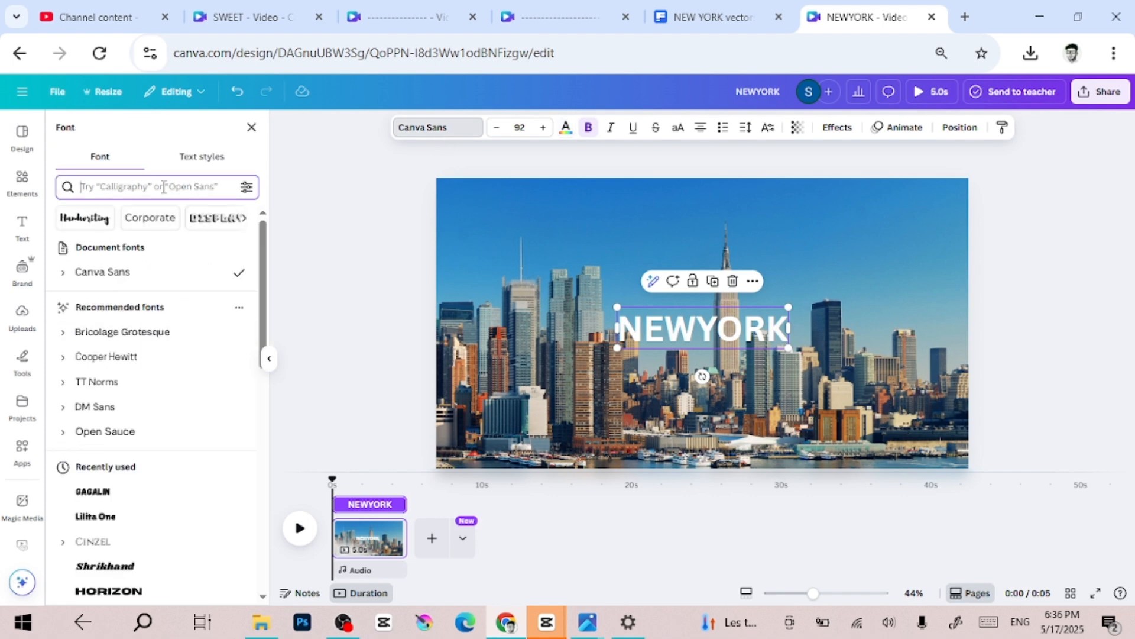
type("ANTON")
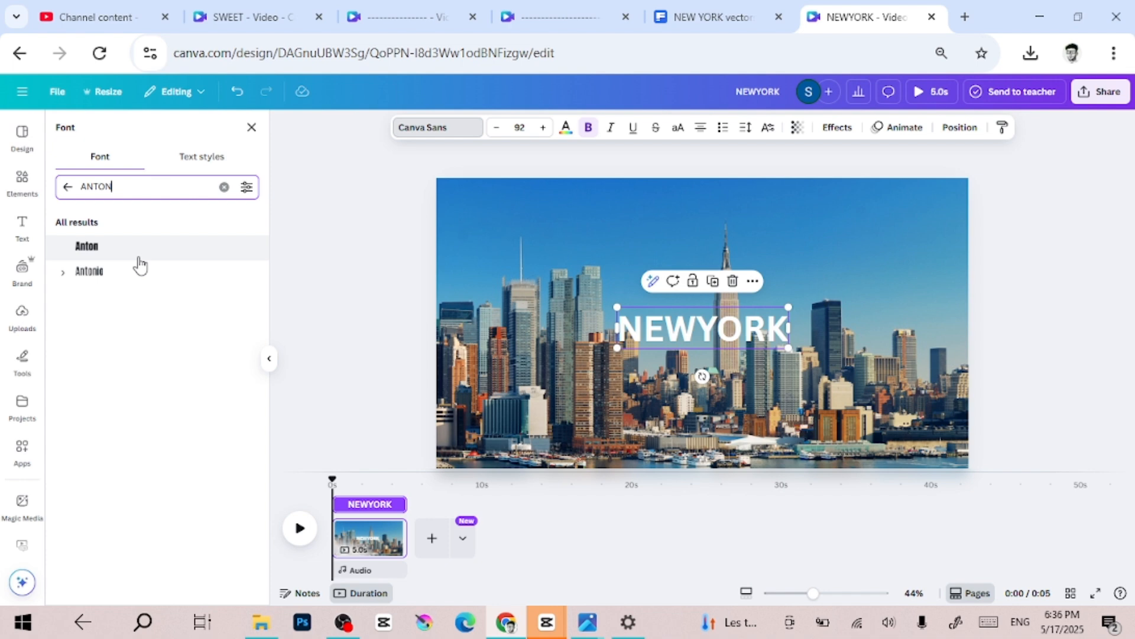
left_click(134, 253)
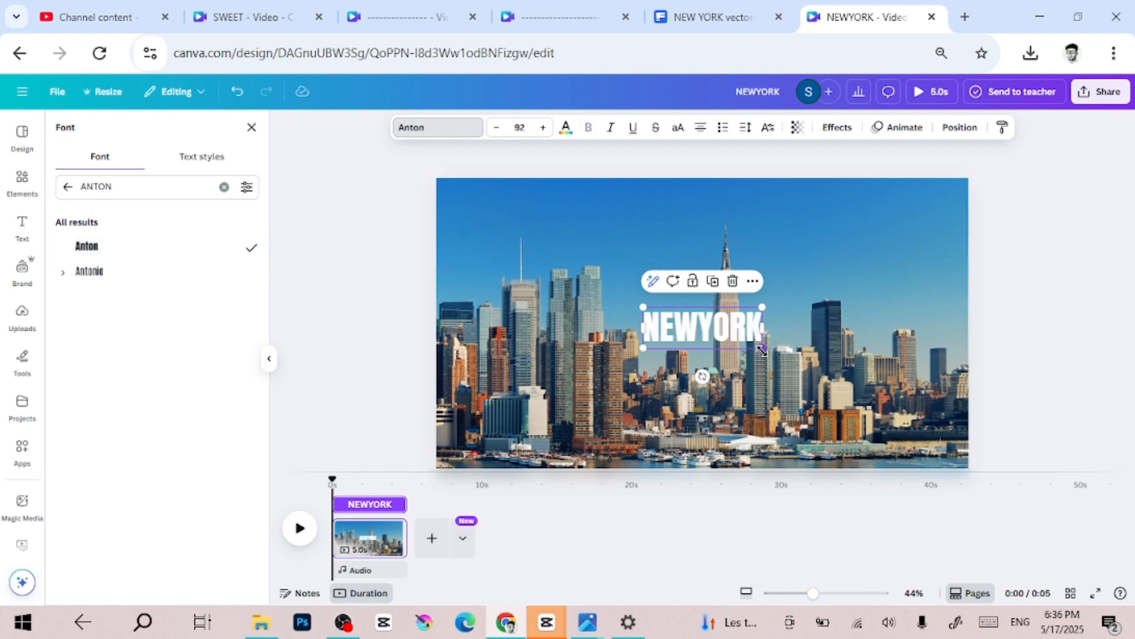
- Enlarge the NEWYORK heading to a font size of about 395 and centre it across the upper part of the skyline
left_click_drag(763, 347, 938, 446)
scroll(938, 445, "down", 3)
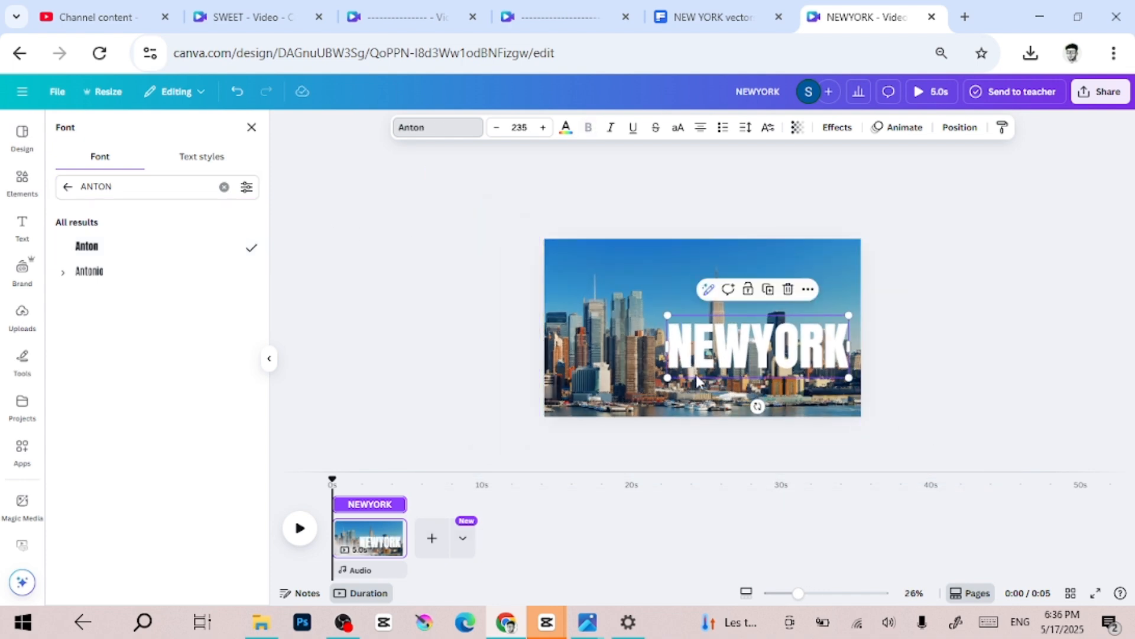
left_click_drag(669, 376, 563, 413)
left_click_drag(633, 383, 634, 311)
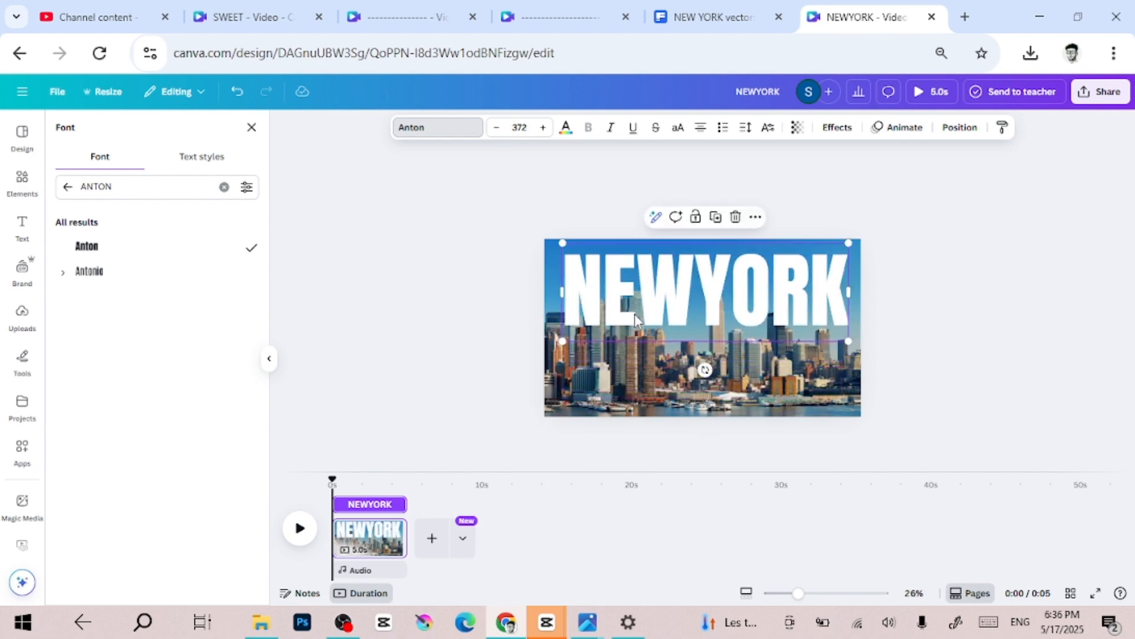
left_click_drag(566, 354, 556, 364)
left_click_drag(655, 315, 659, 314)
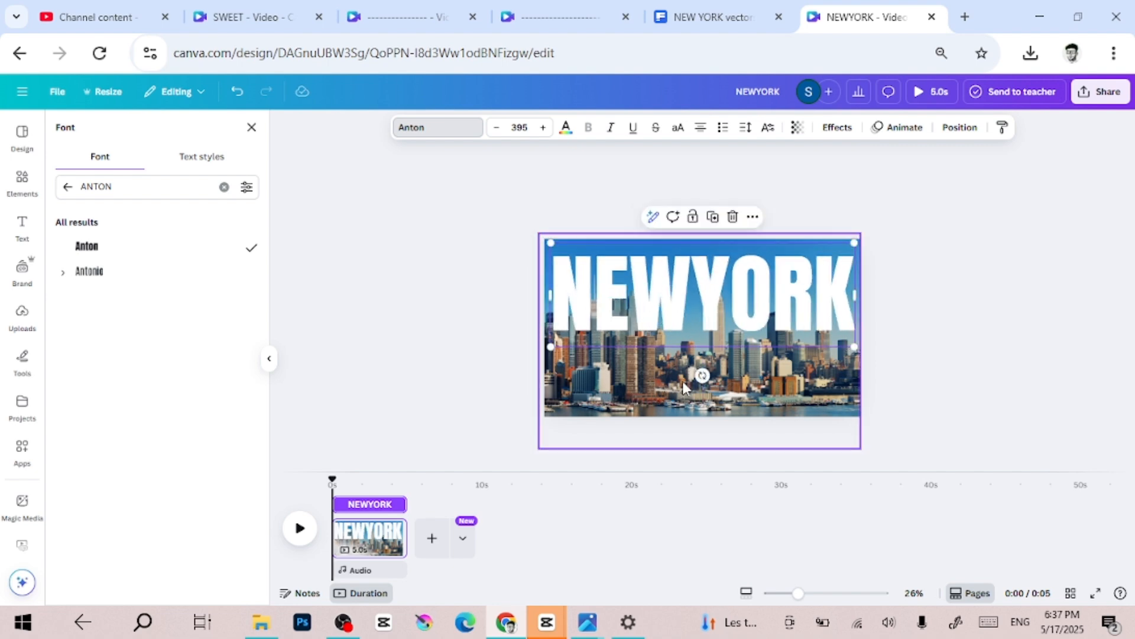
- Move the NEWYORK heading one layer down, between the background-removed skyline and the original skyline photo
right_click(685, 320)
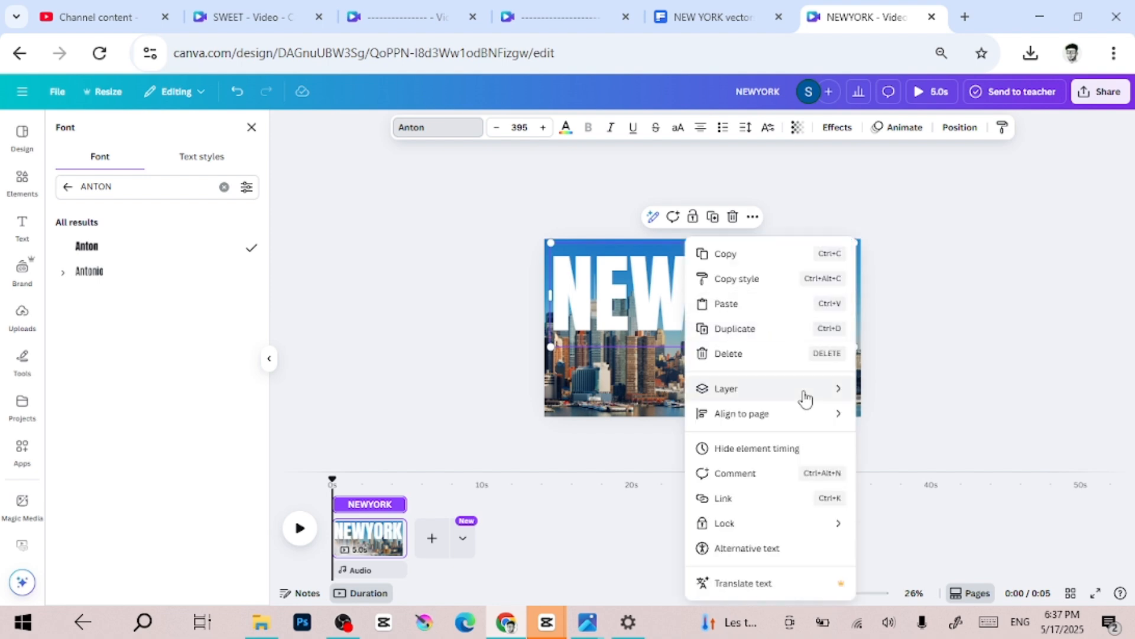
mouse_move(801, 390)
left_click(891, 502)
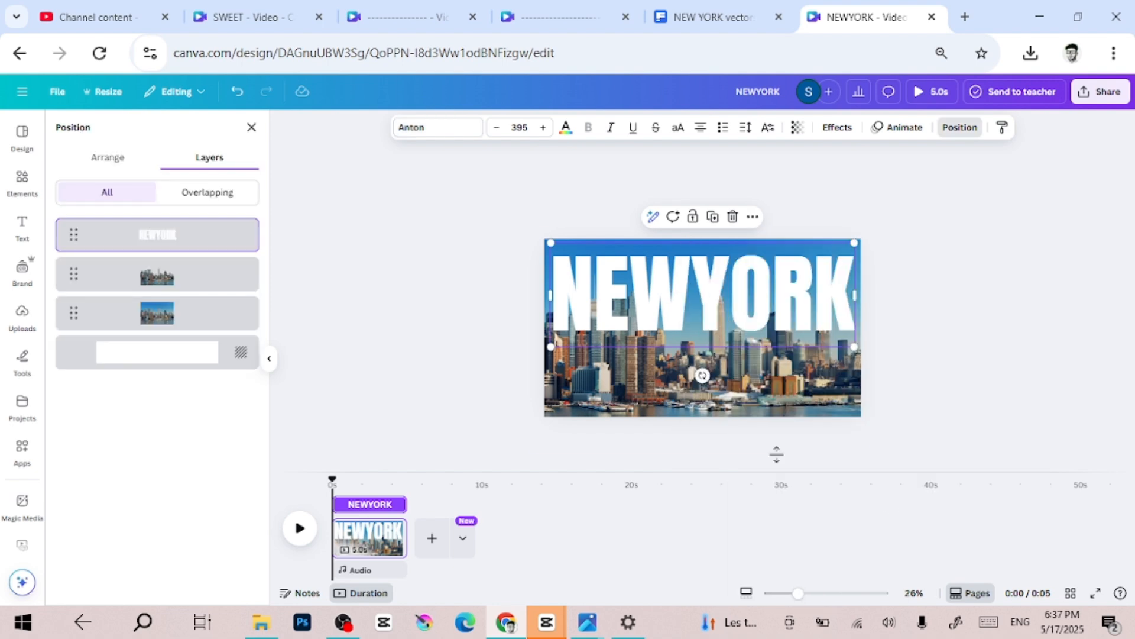
left_click_drag(220, 246, 230, 299)
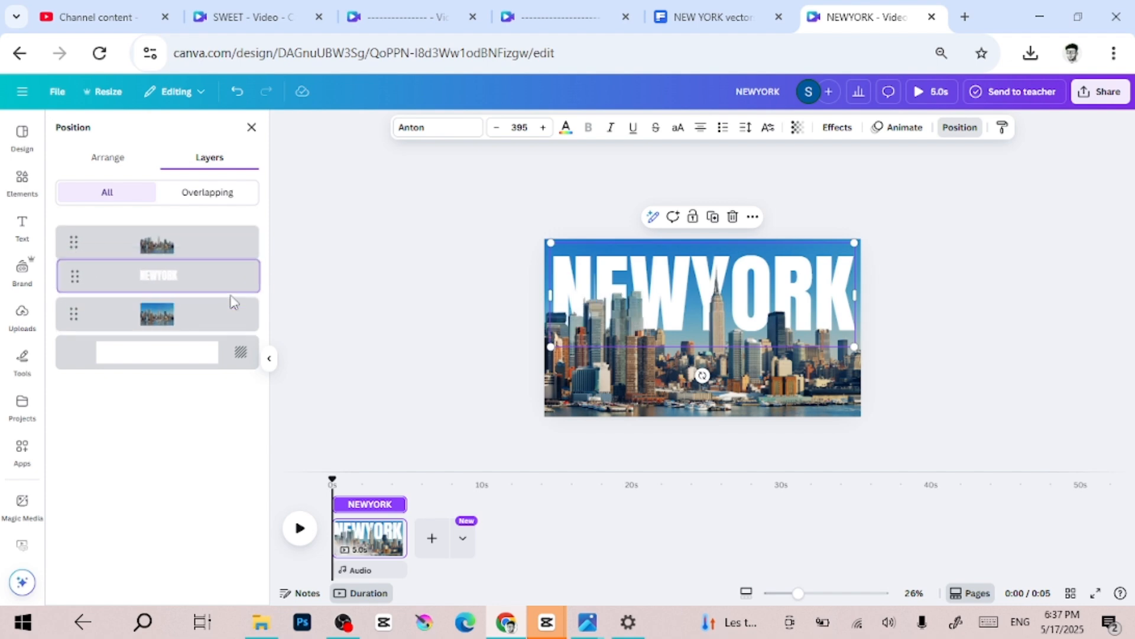
left_click(974, 296)
scroll(976, 296, "up", 1)
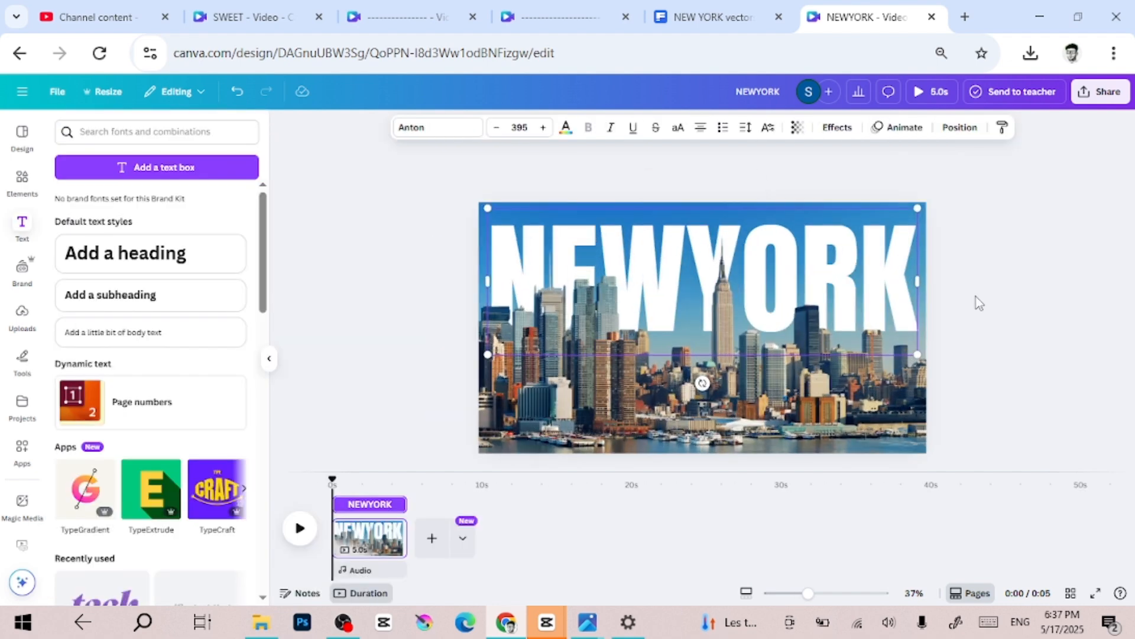
left_click(1075, 279)
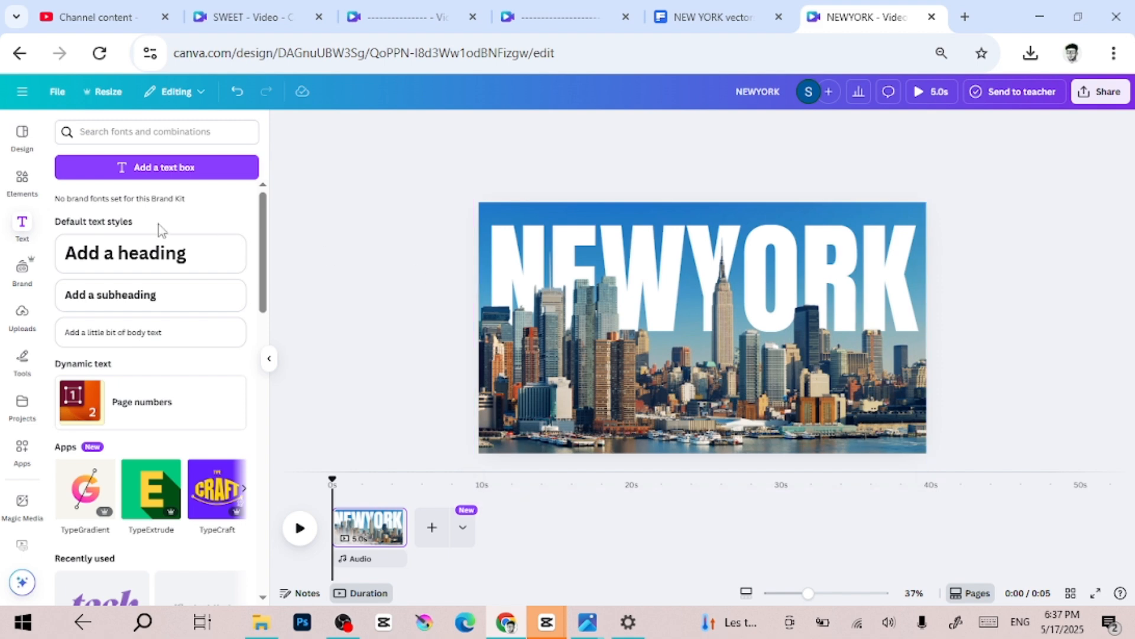
- Search the elements for "SPACE" and restrict the results to photos
left_click(10, 182)
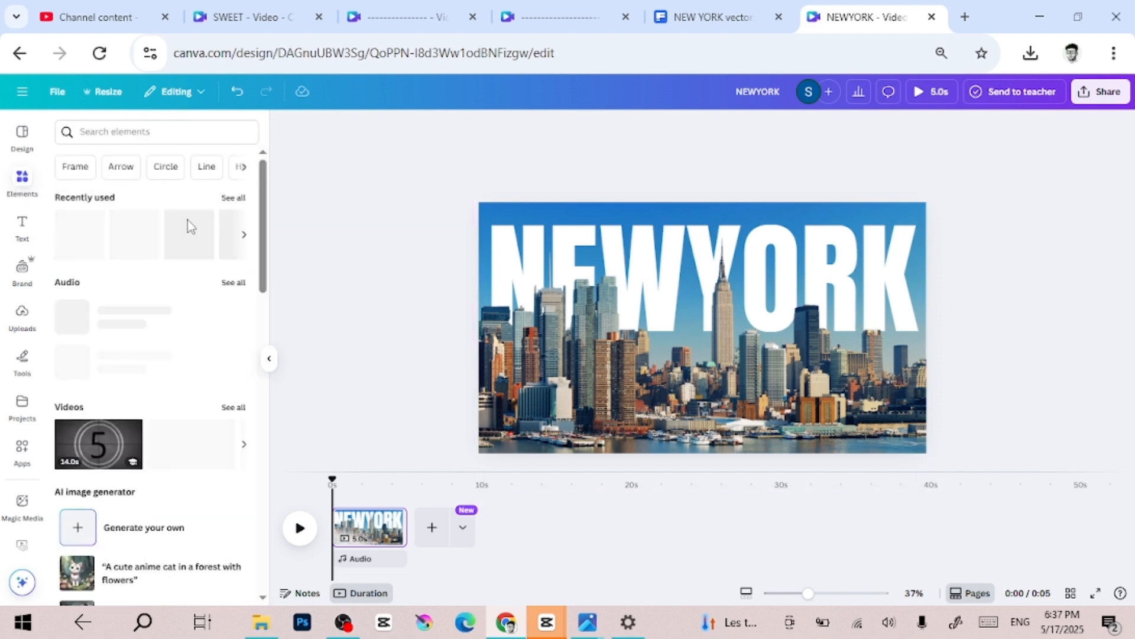
left_click(168, 133)
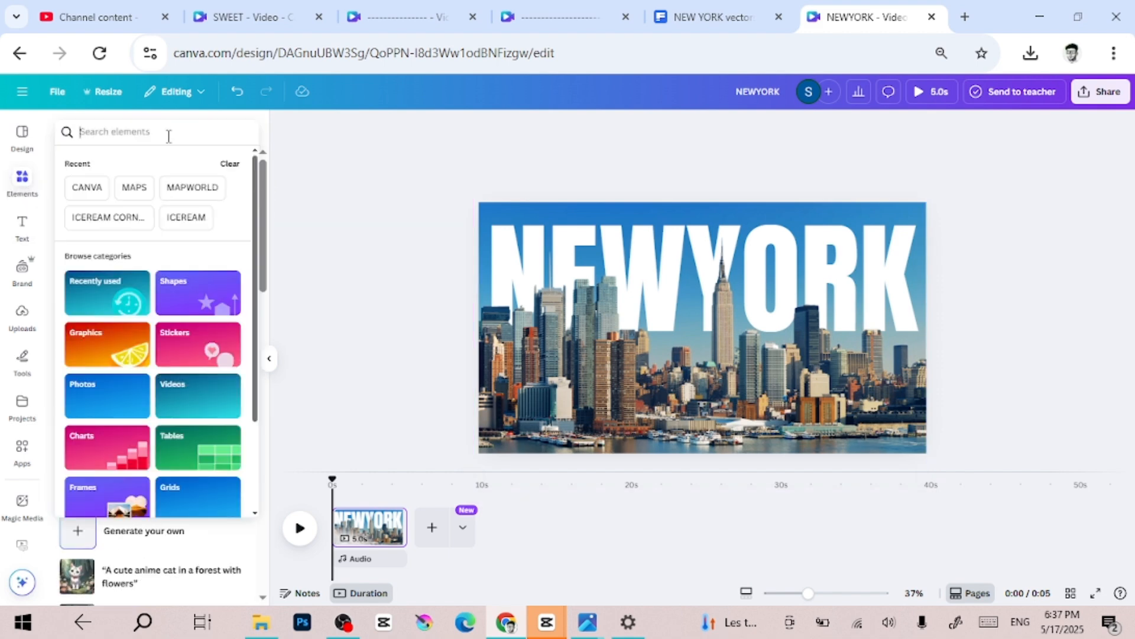
type("SPACE")
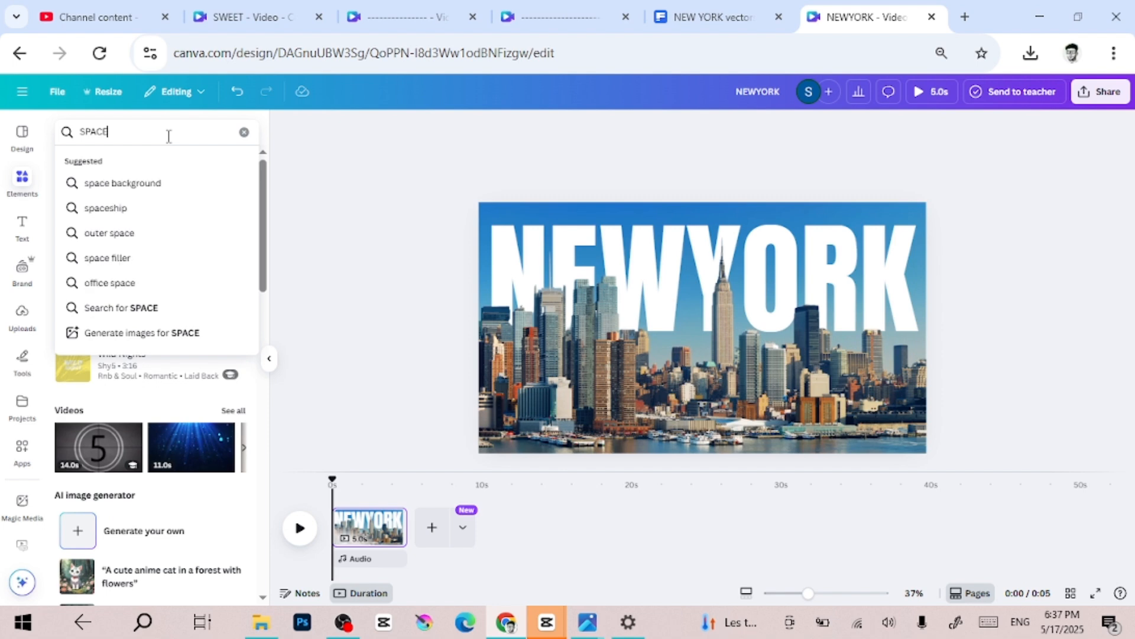
key("Return")
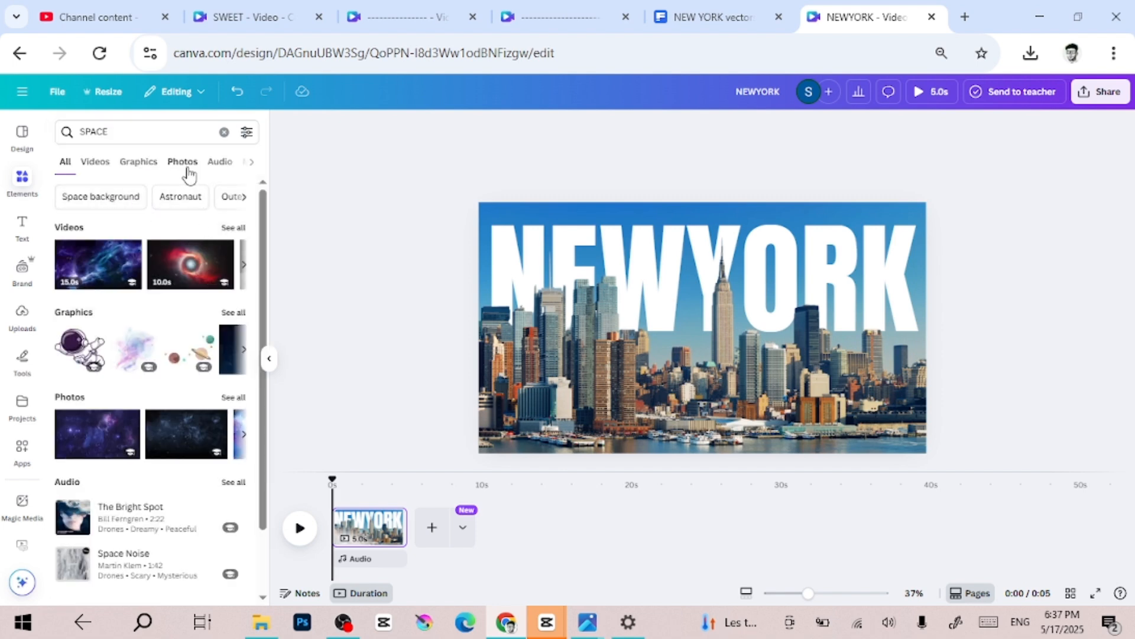
left_click(182, 168)
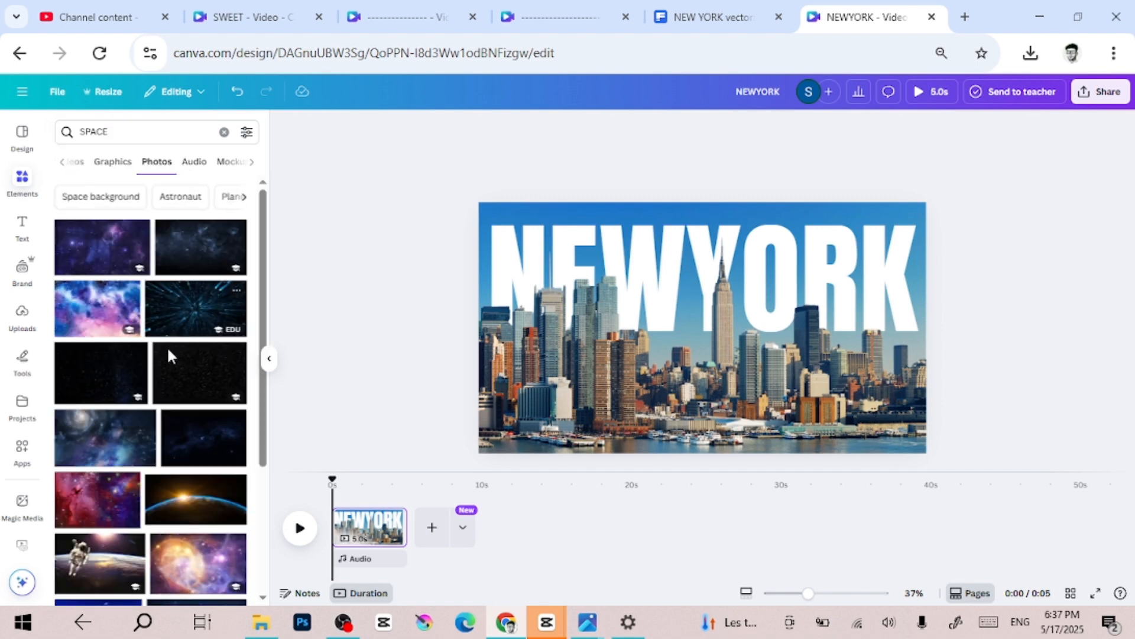
- Try the pink-and-blue nebula photo, delete it, and add the dark blue starry-sky photo to the page instead
left_click(109, 329)
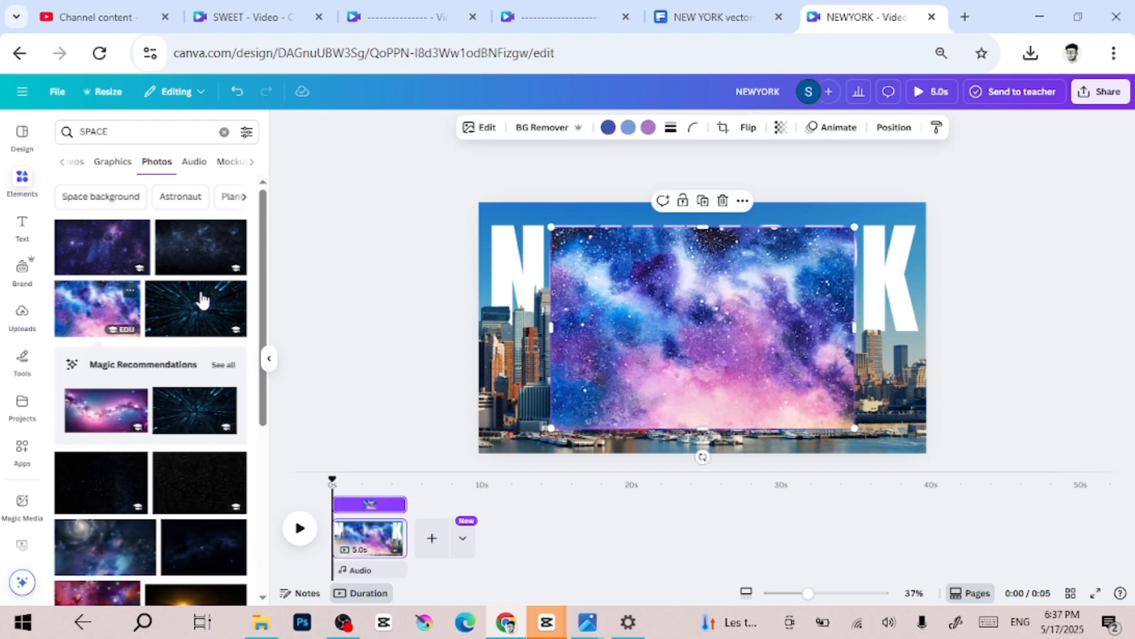
key("Delete")
scroll(181, 380, "down", 6)
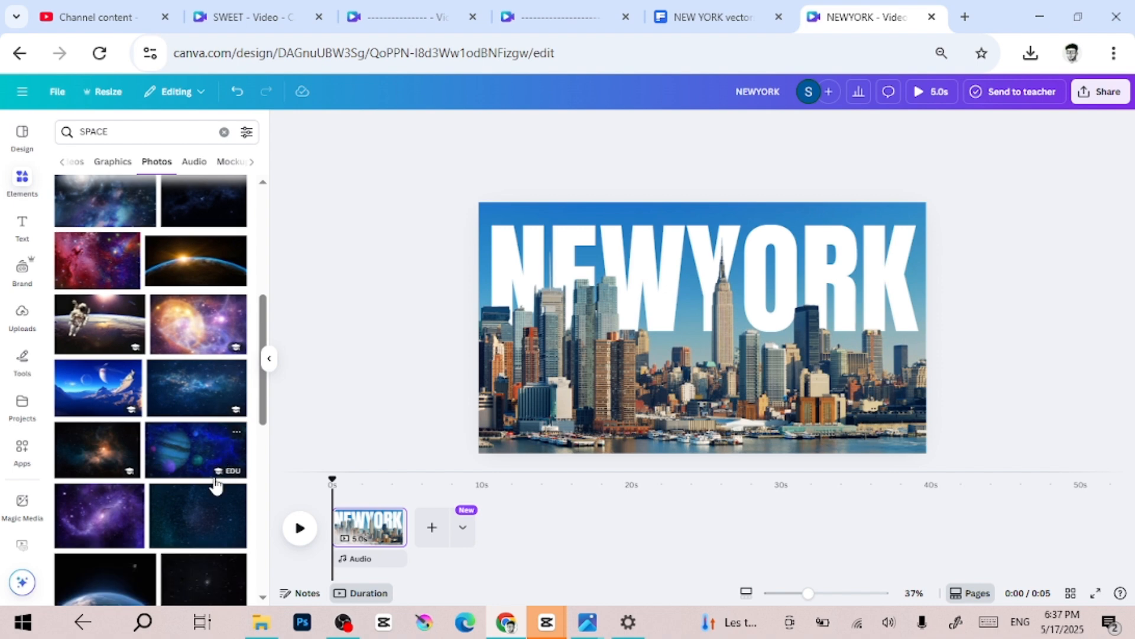
scroll(216, 486, "down", 4)
scroll(216, 486, "down", 4)
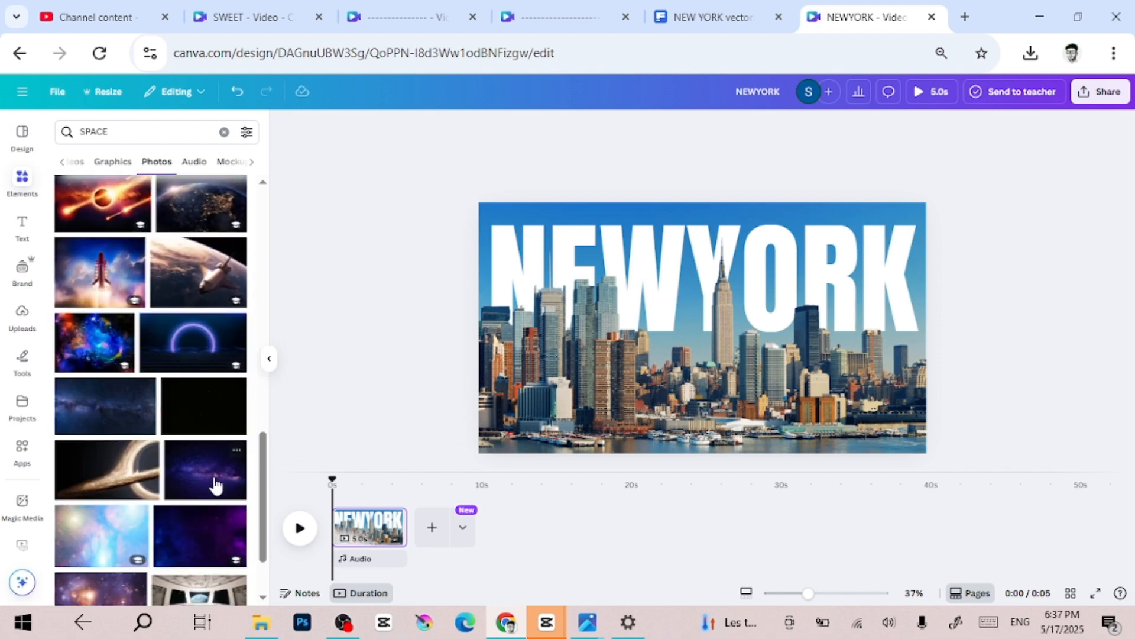
scroll(216, 486, "down", 5)
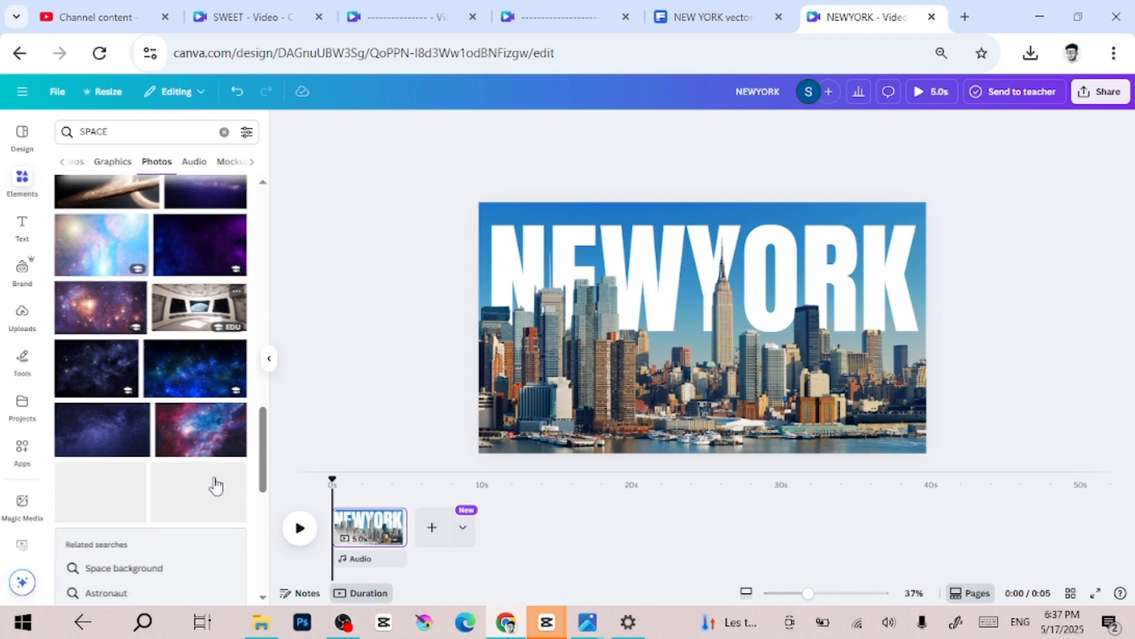
left_click(114, 423)
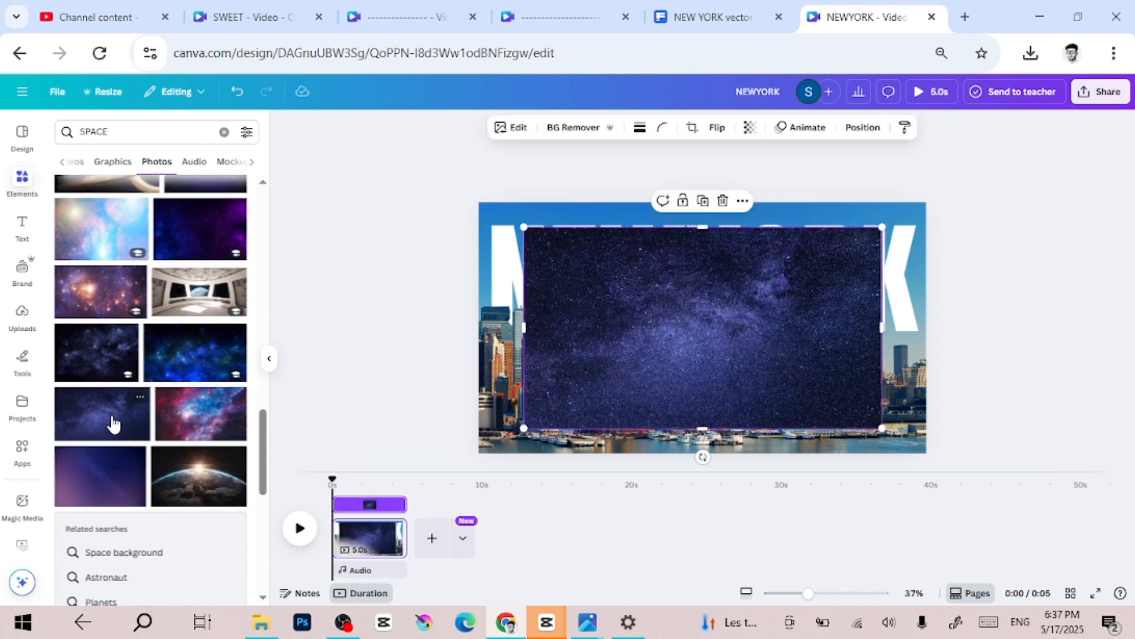
- Enlarge the starry-sky photo and position it so that it covers the whole page
left_click_drag(525, 427, 447, 498)
left_click_drag(611, 385, 641, 359)
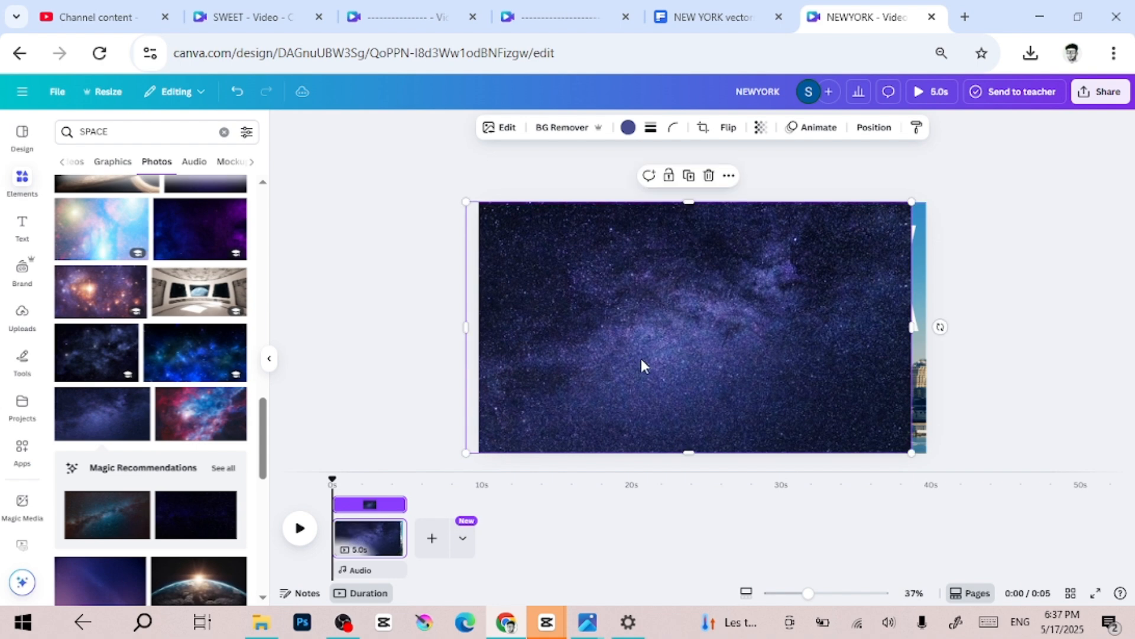
scroll(641, 358, "down", 3)
left_click_drag(854, 416, 885, 425)
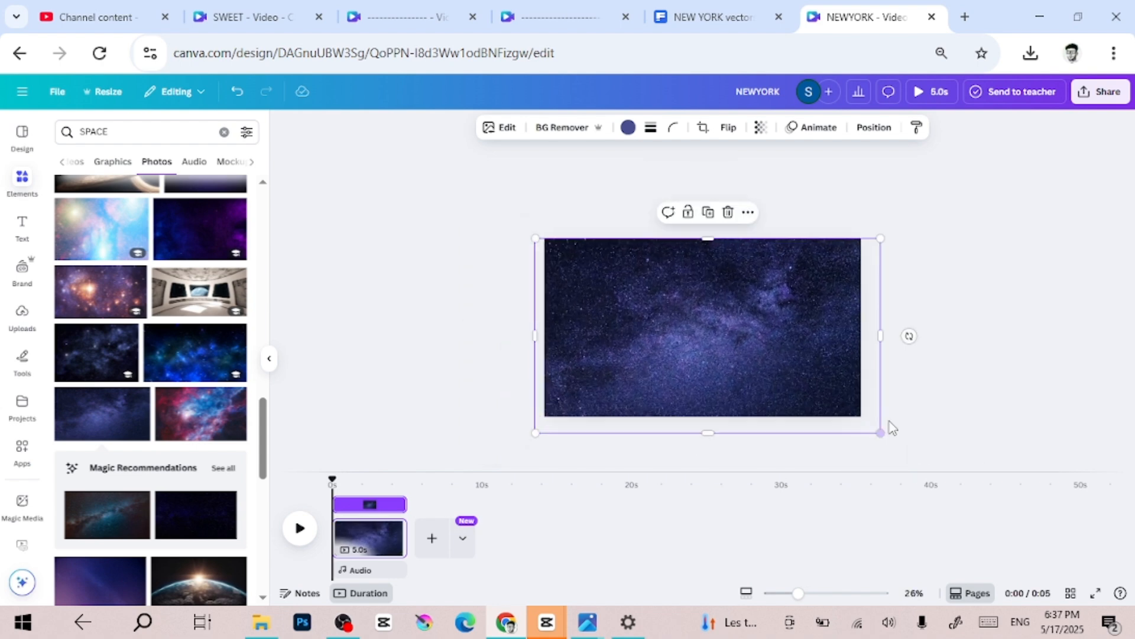
left_click_drag(781, 380, 781, 374)
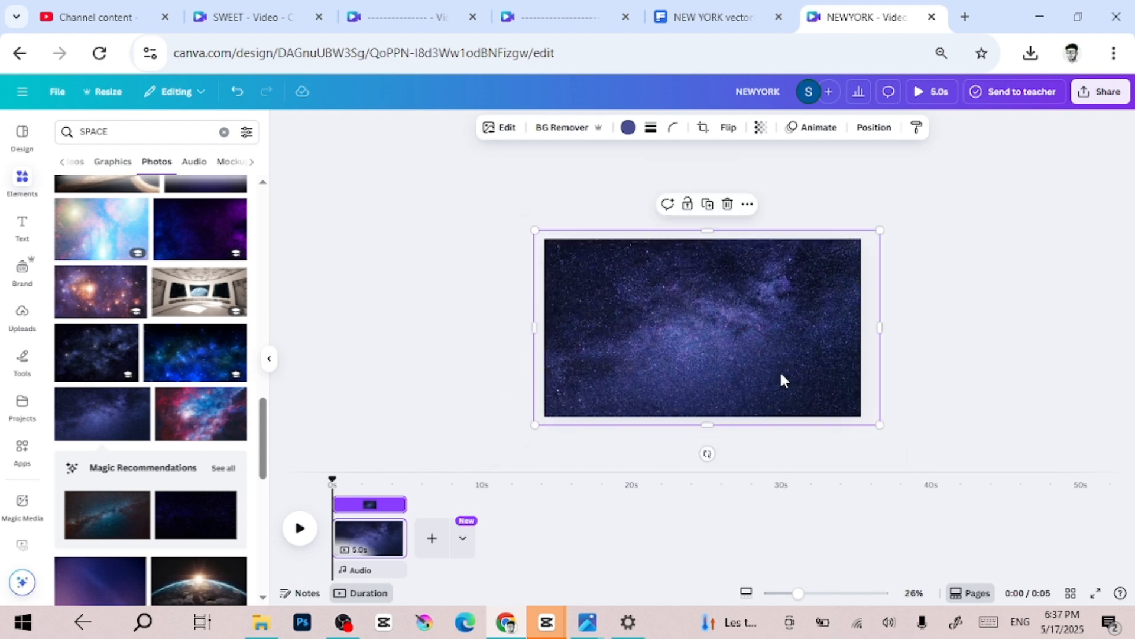
- Move the starry-sky photo's layer below the NEWYORK heading and above the original skyline photo
right_click(747, 347)
mouse_move(751, 342)
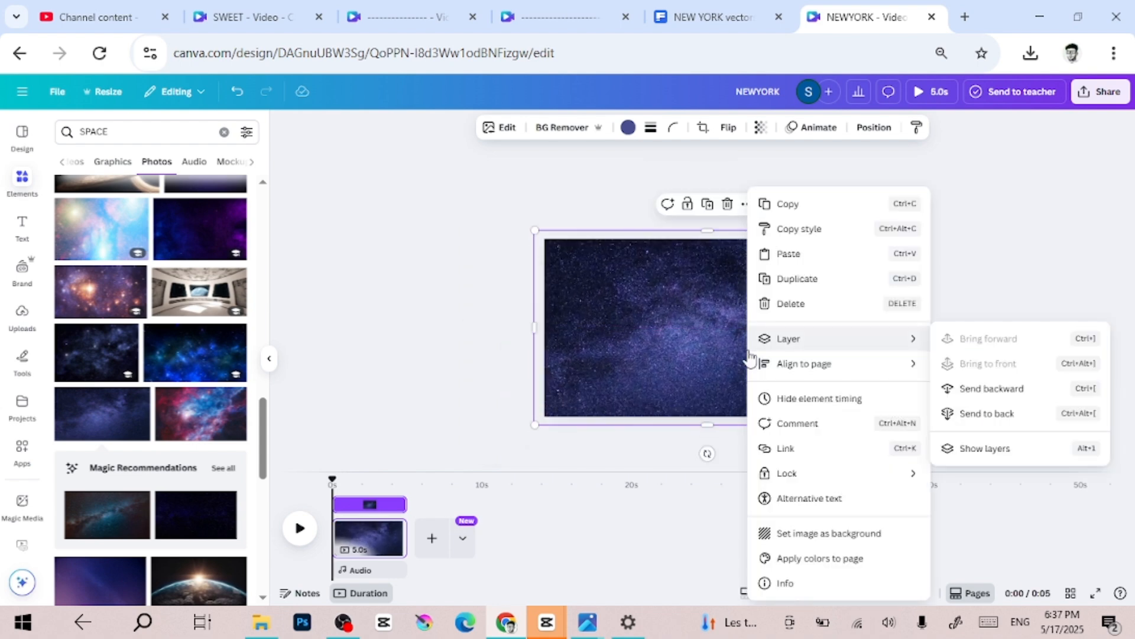
left_click(994, 449)
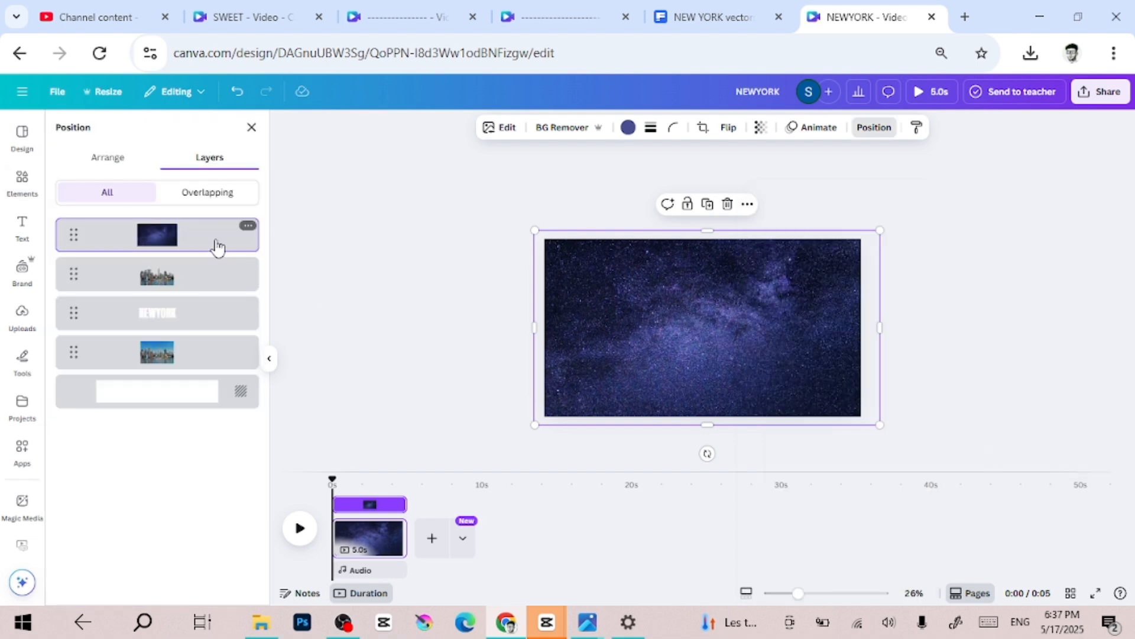
left_click_drag(221, 285, 223, 350)
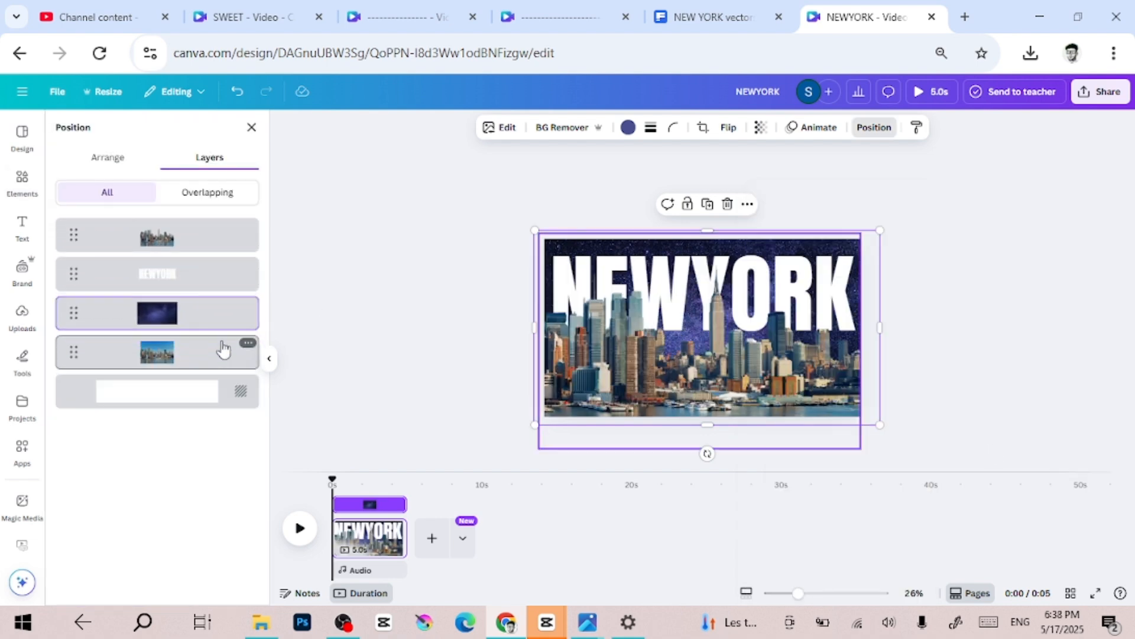
scroll(648, 294, "up", 3)
scroll(887, 302, "down", 2)
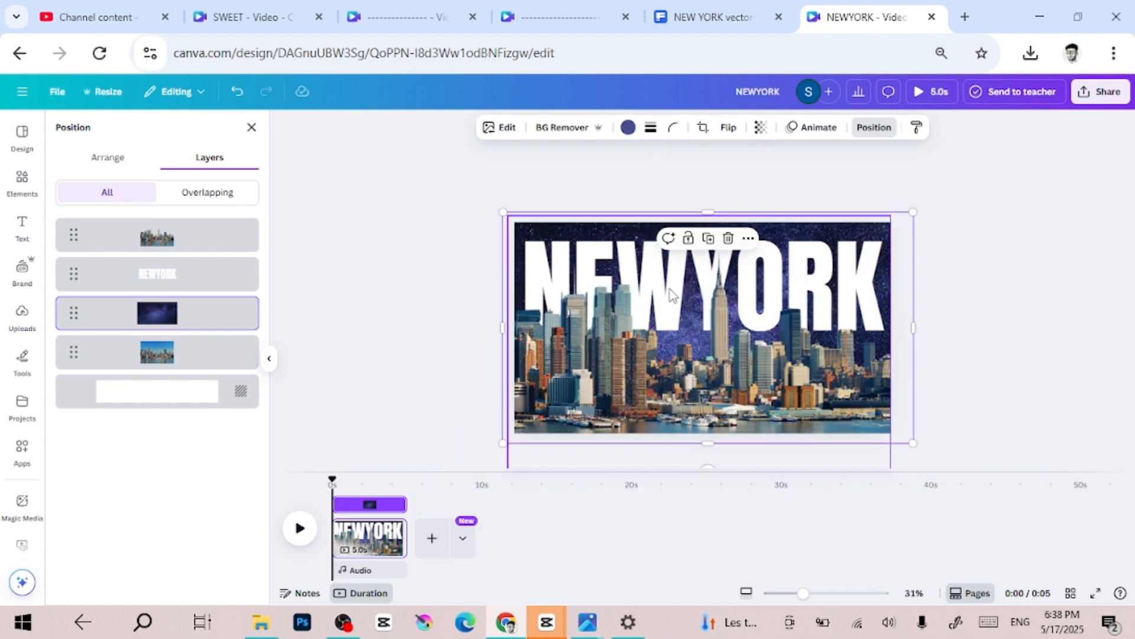
left_click(1046, 300)
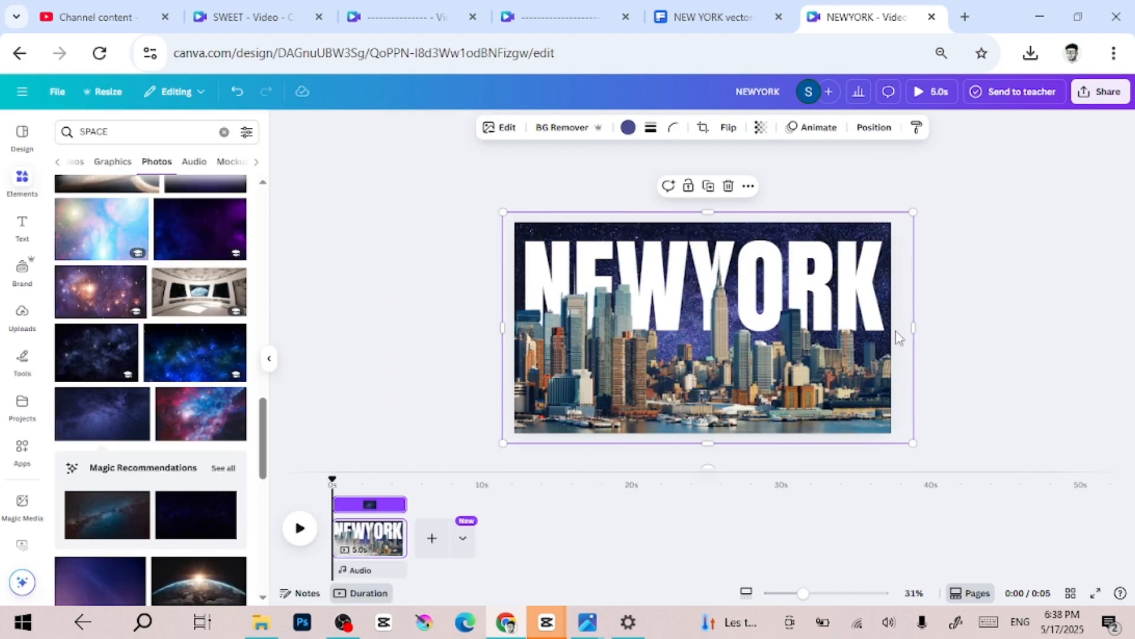
- Select the background-removed skyline and set its white balance temperature to 2
left_click(793, 389)
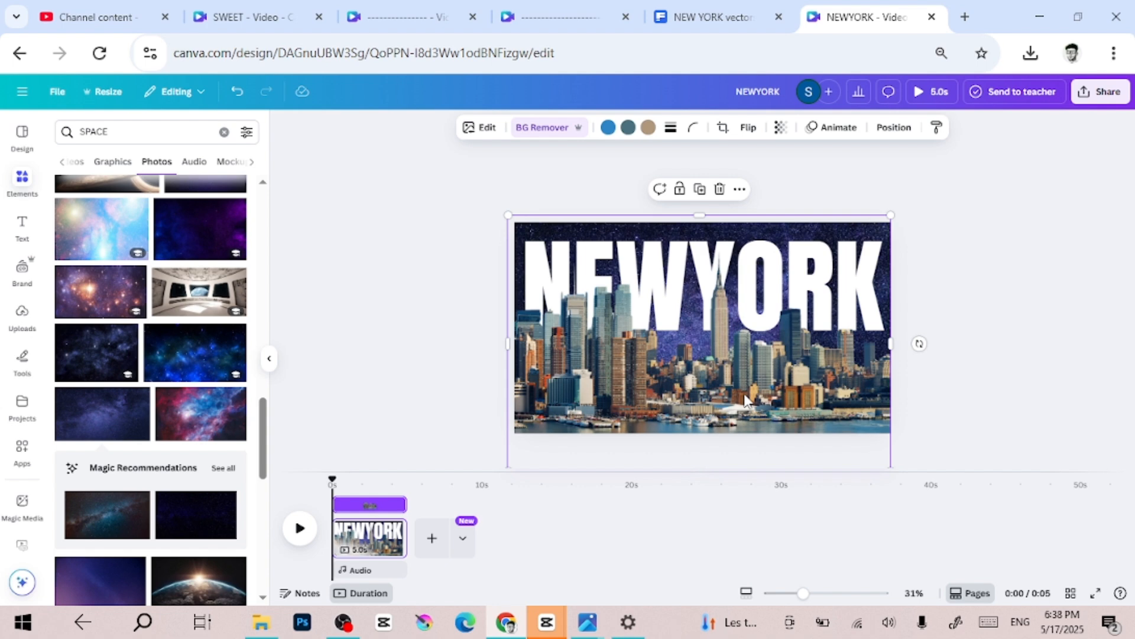
right_click(576, 362)
mouse_move(698, 353)
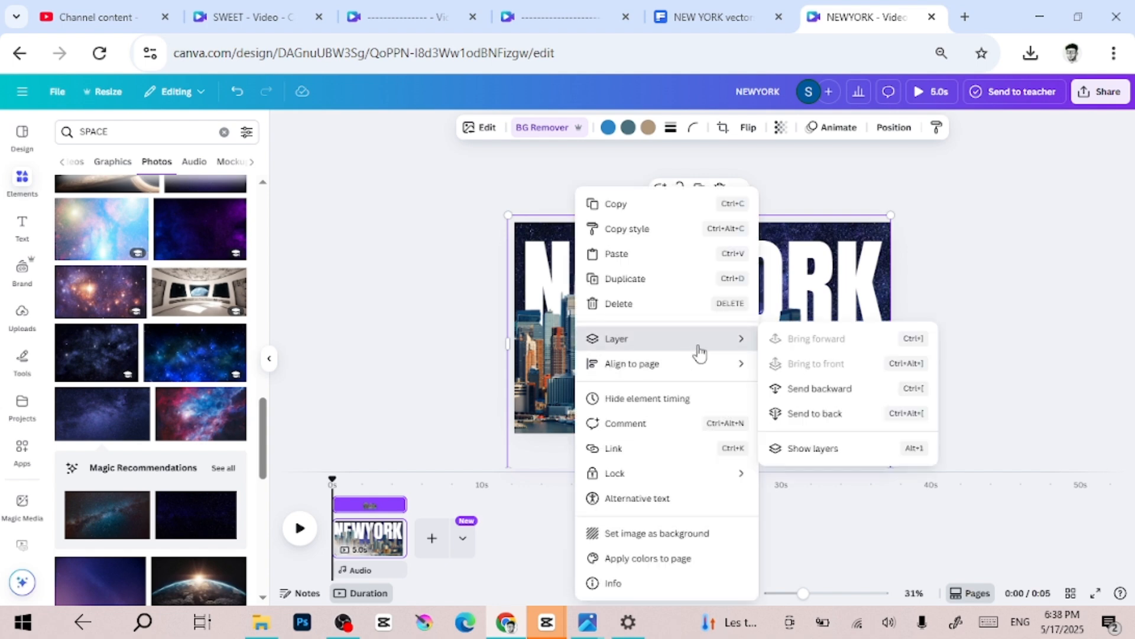
left_click(802, 450)
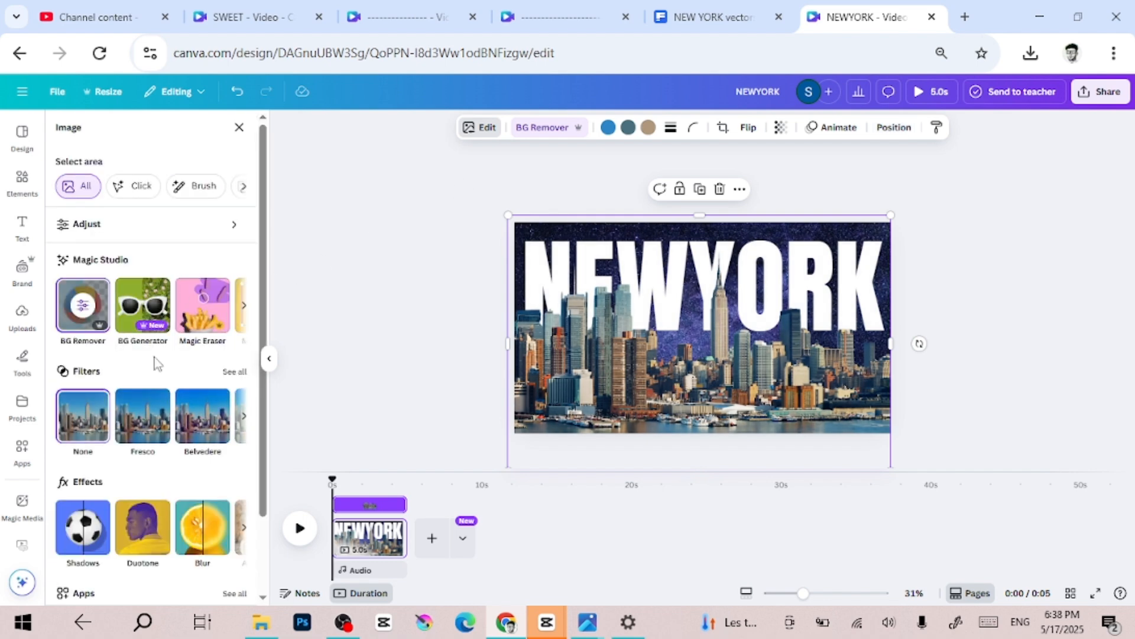
left_click(197, 226)
left_click_drag(137, 291, 187, 298)
left_click_drag(153, 308, 143, 311)
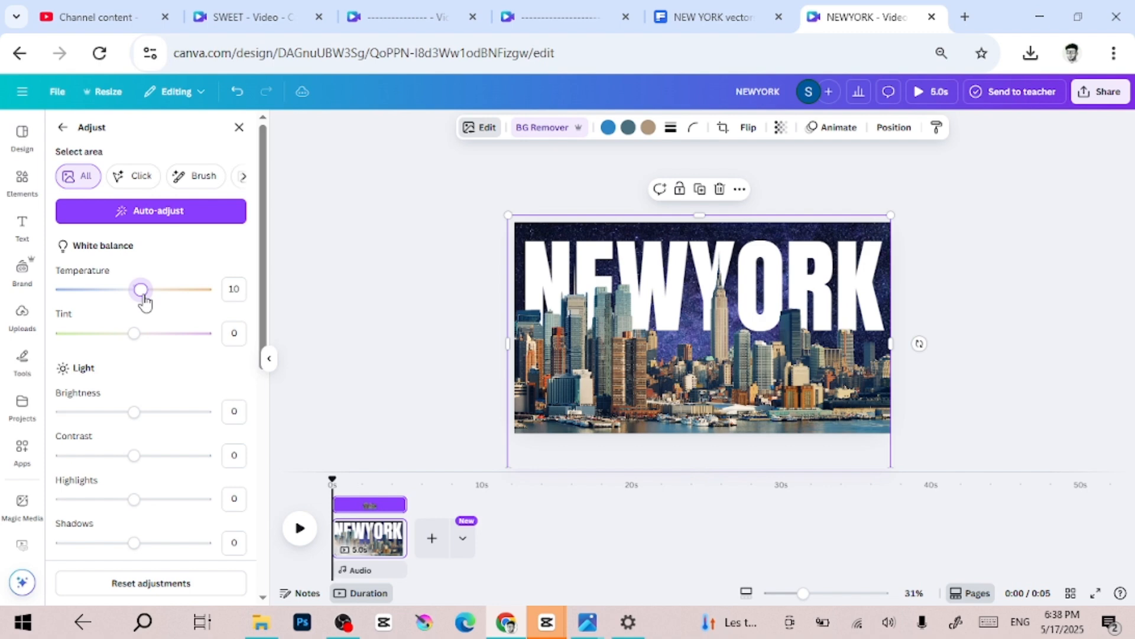
left_click_drag(144, 296, 138, 295)
- Darken the background-removed skyline with brightness -65 and set its contrast to 42
left_click_drag(136, 412, 89, 432)
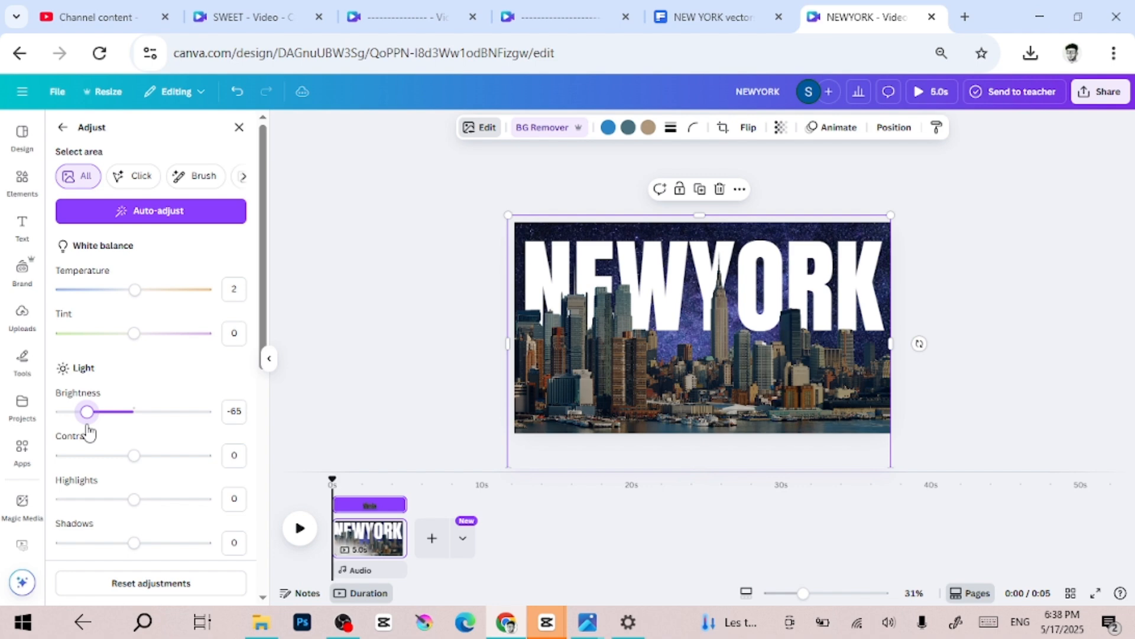
left_click_drag(137, 466, 167, 479)
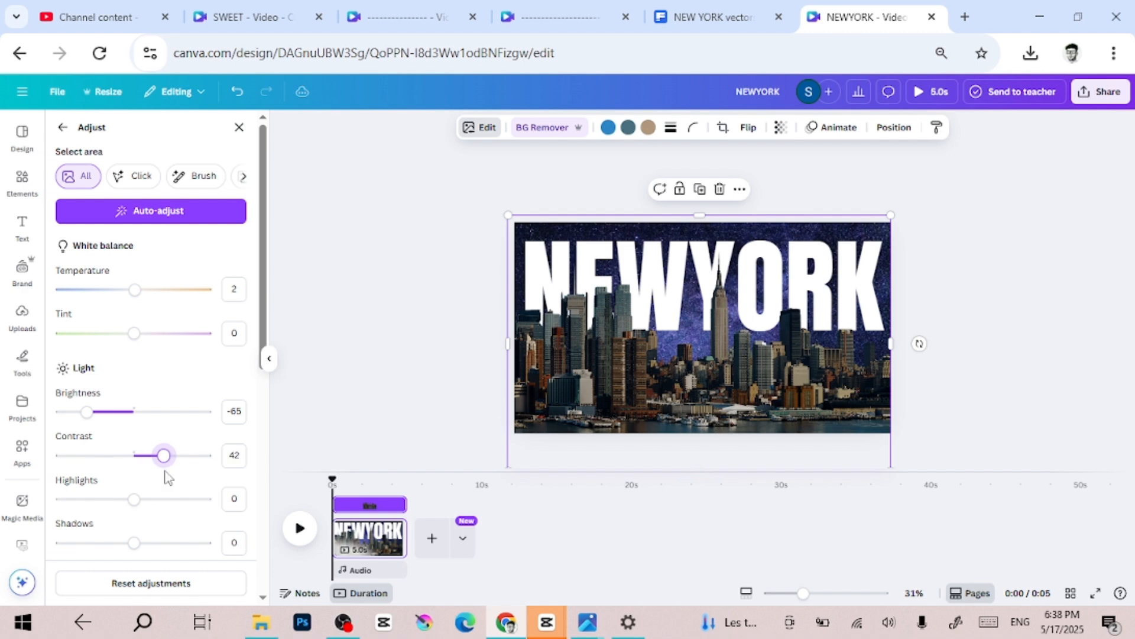
left_click(959, 389)
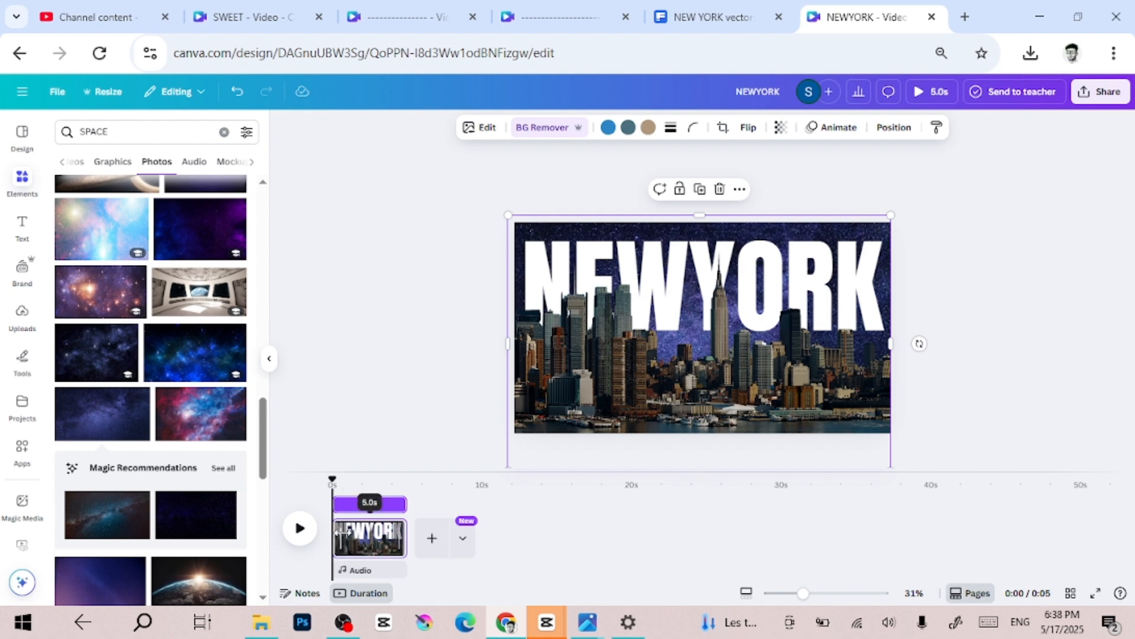
- Duplicate the page in the timeline and go back to the first page
right_click(390, 532)
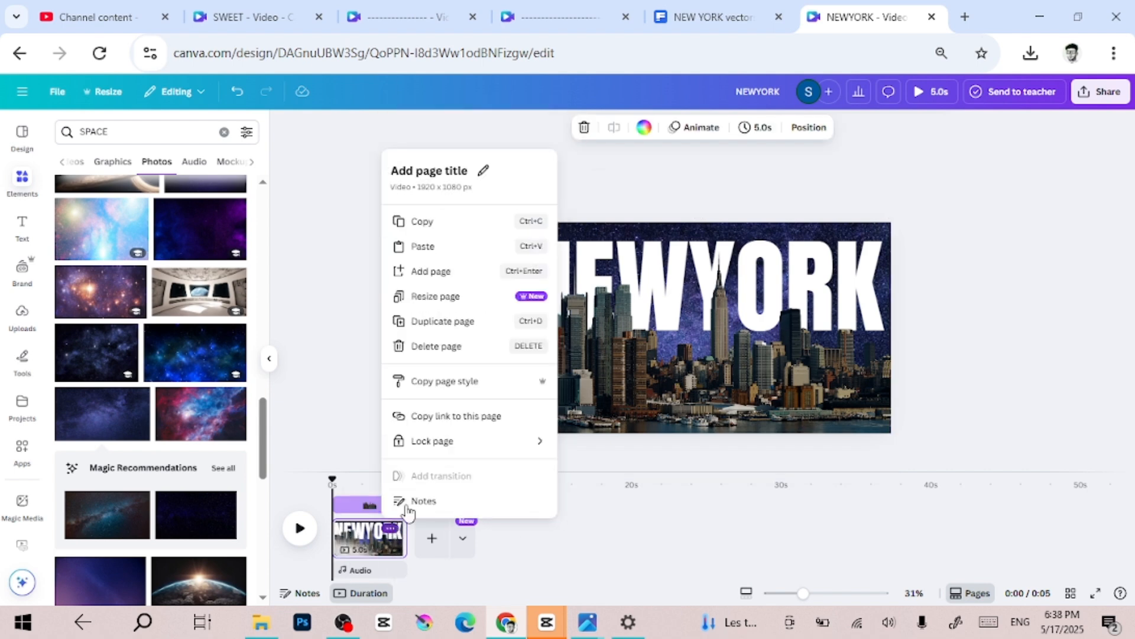
left_click(438, 322)
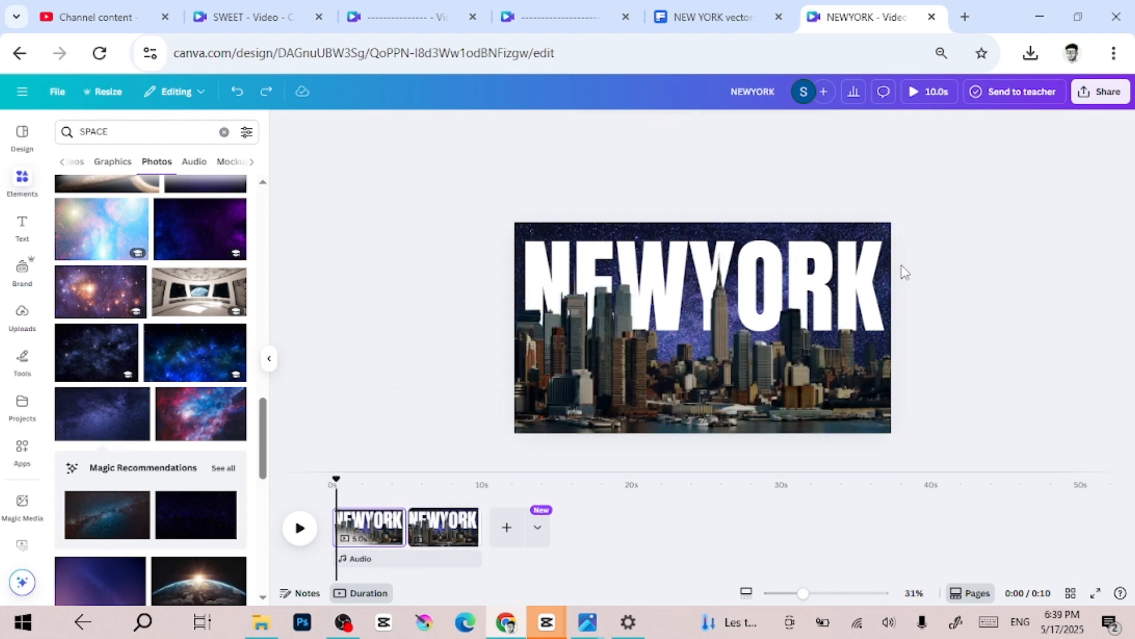
left_click(365, 539)
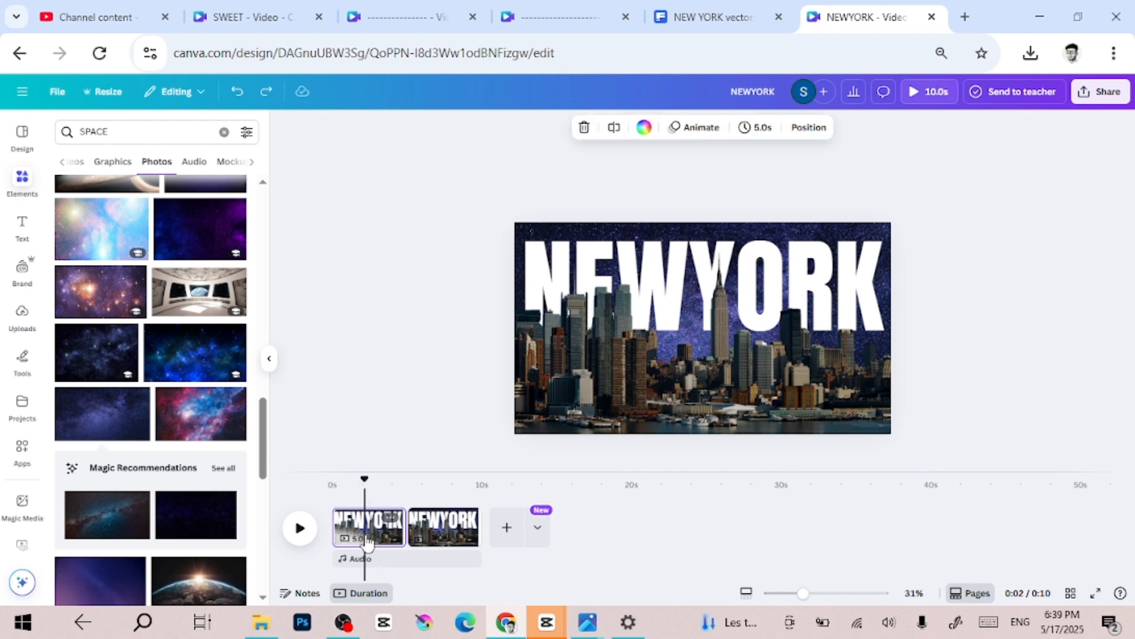
- On the first page, move the NEWYORK heading straight down until it is completely hidden behind the skyline cut-out
left_click(658, 327)
right_click(658, 327)
mouse_move(787, 319)
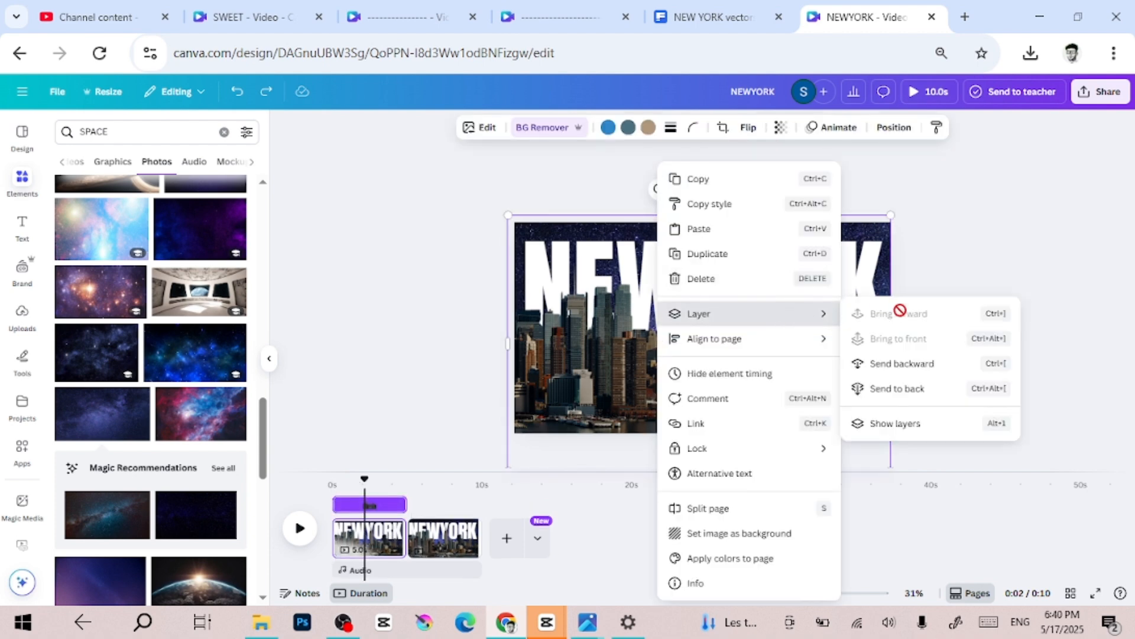
left_click(895, 424)
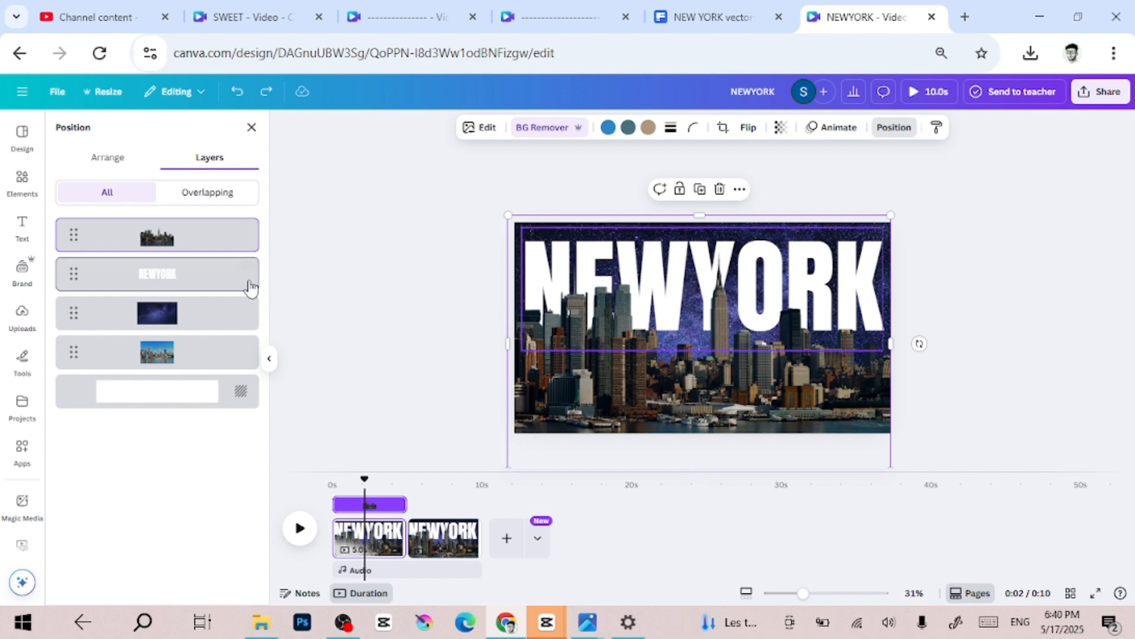
left_click(229, 285)
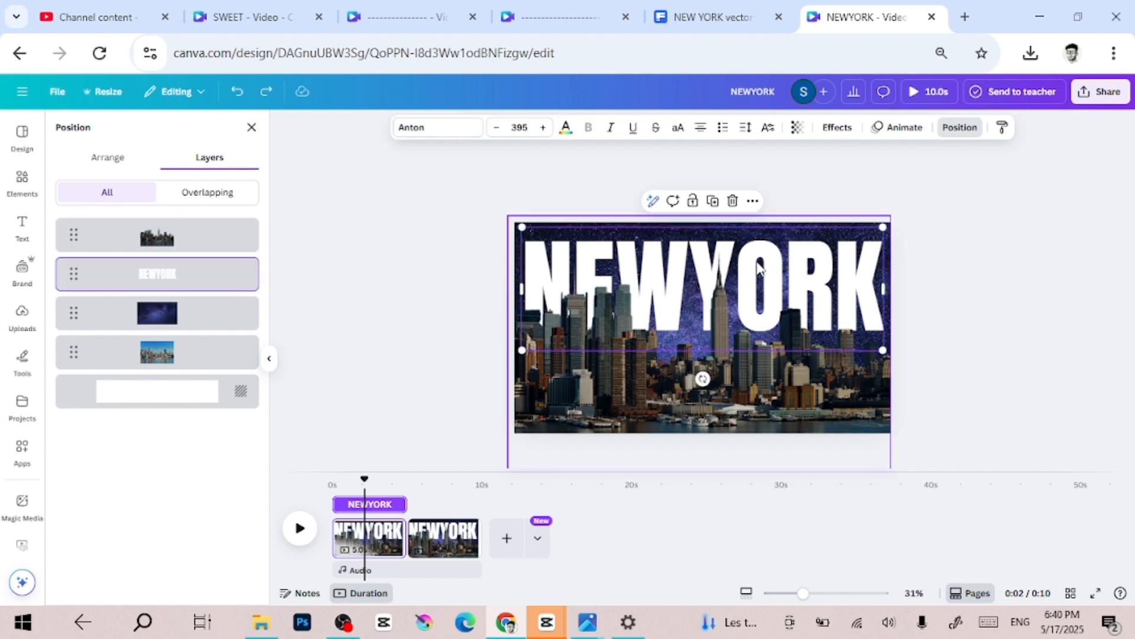
left_click_drag(757, 269, 760, 370)
key("ctrl+z")
left_click_drag(746, 310, 745, 443)
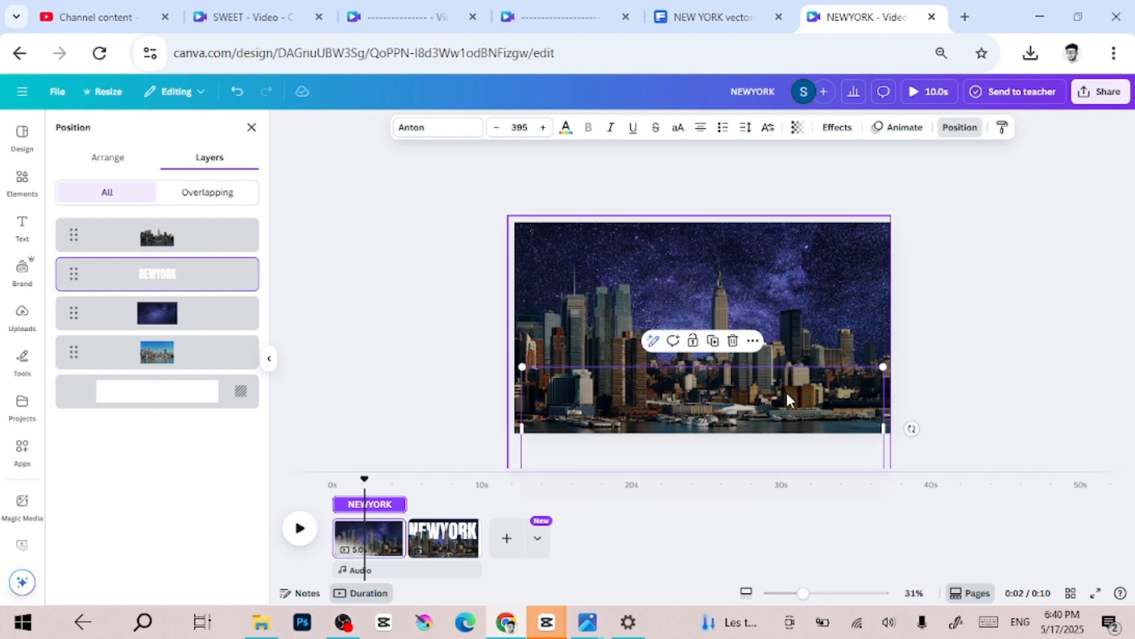
left_click(977, 277)
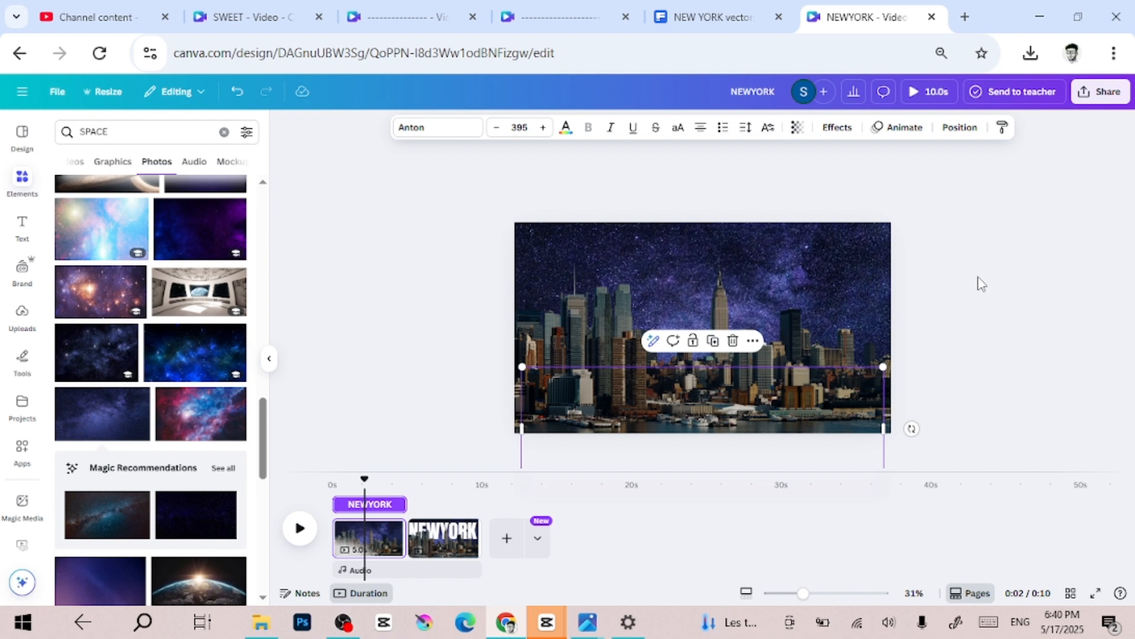
- Select the first page's starry-sky photo through the layer list and set its transparency to 0
left_click(821, 243)
right_click(821, 252)
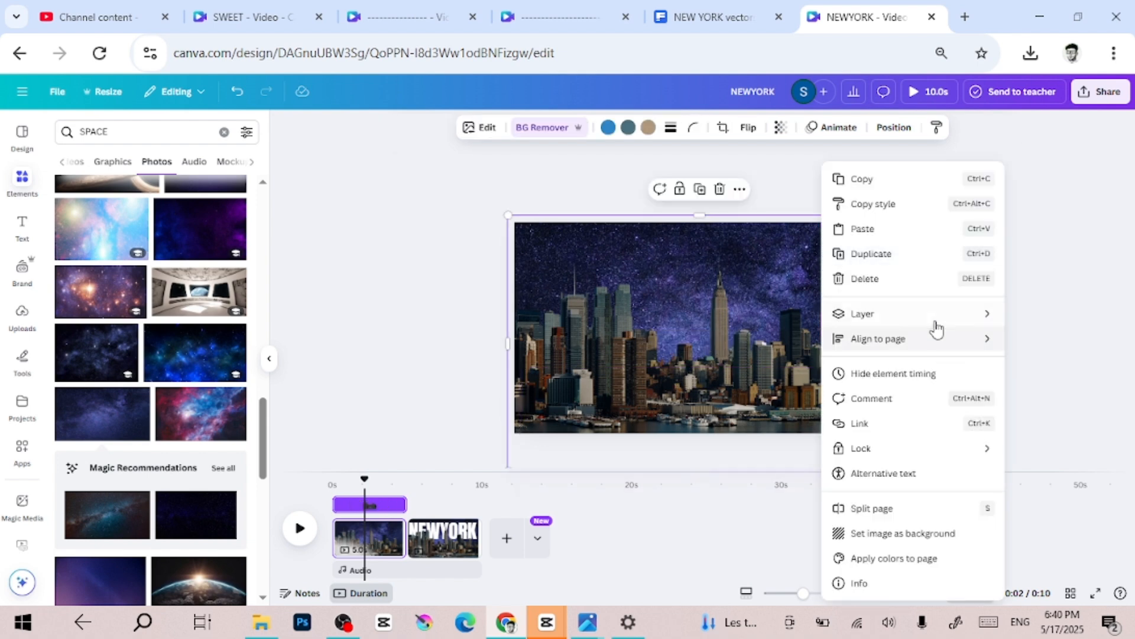
mouse_move(934, 325)
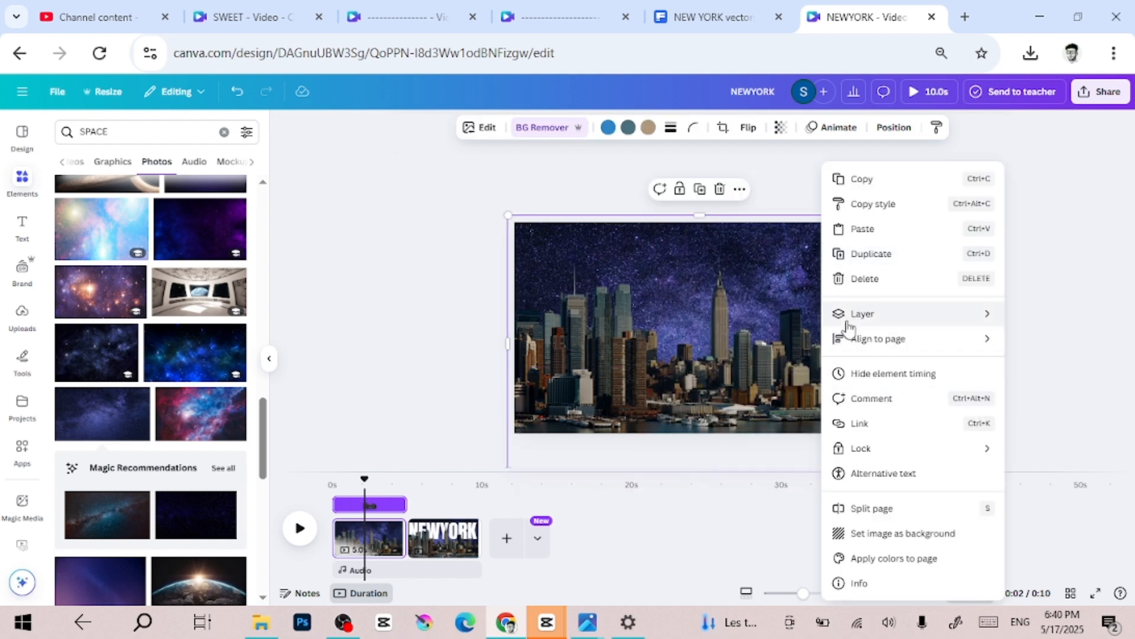
mouse_move(842, 316)
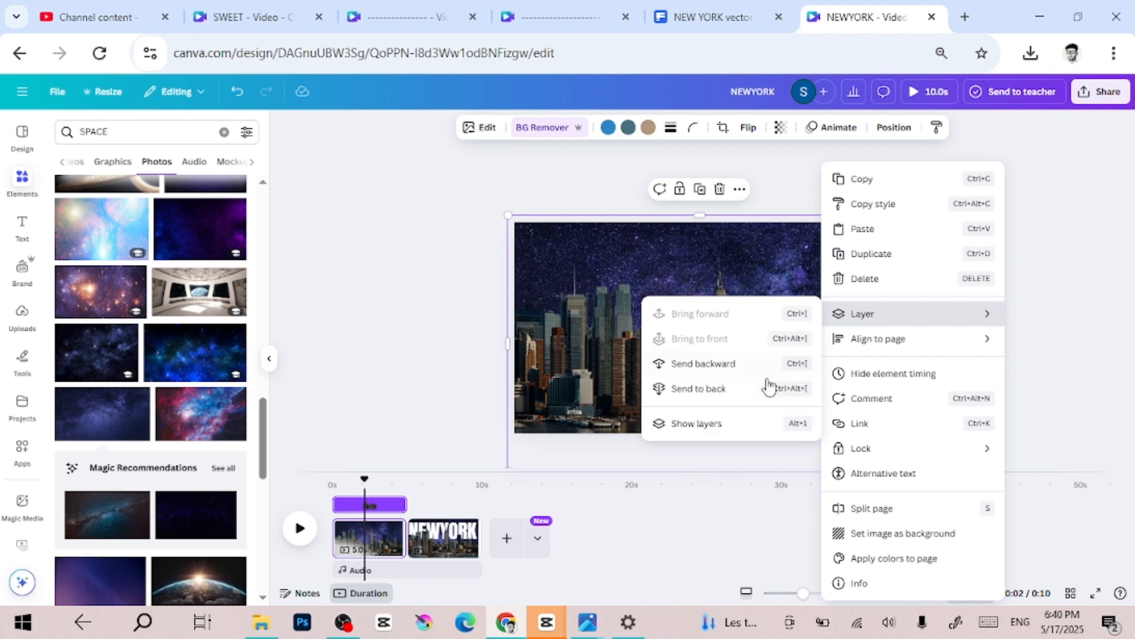
left_click(703, 423)
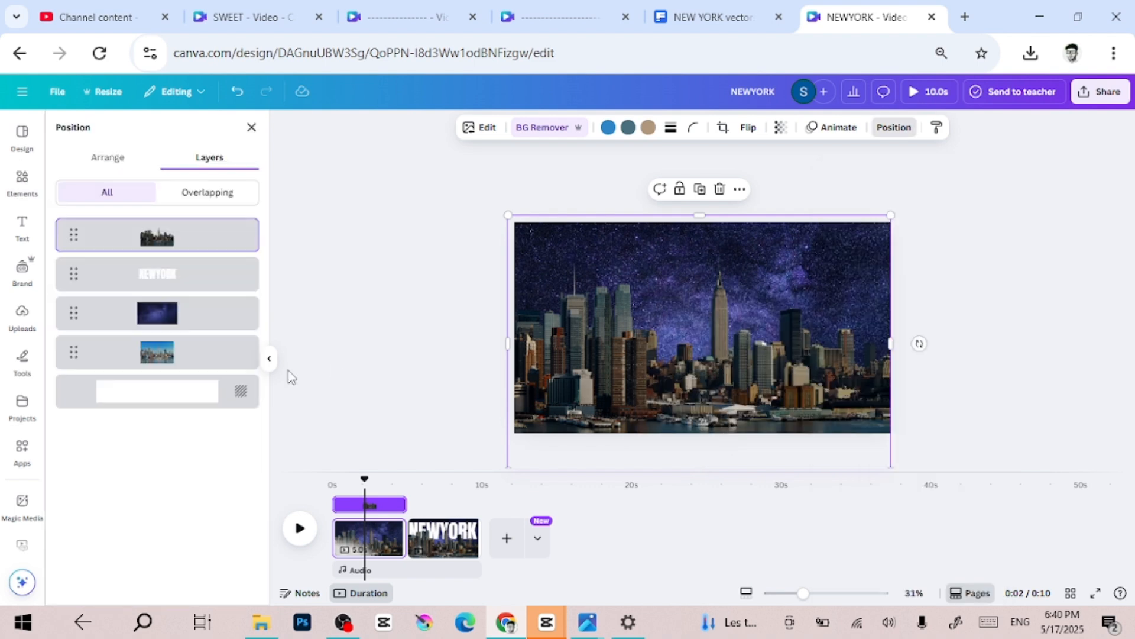
left_click(196, 315)
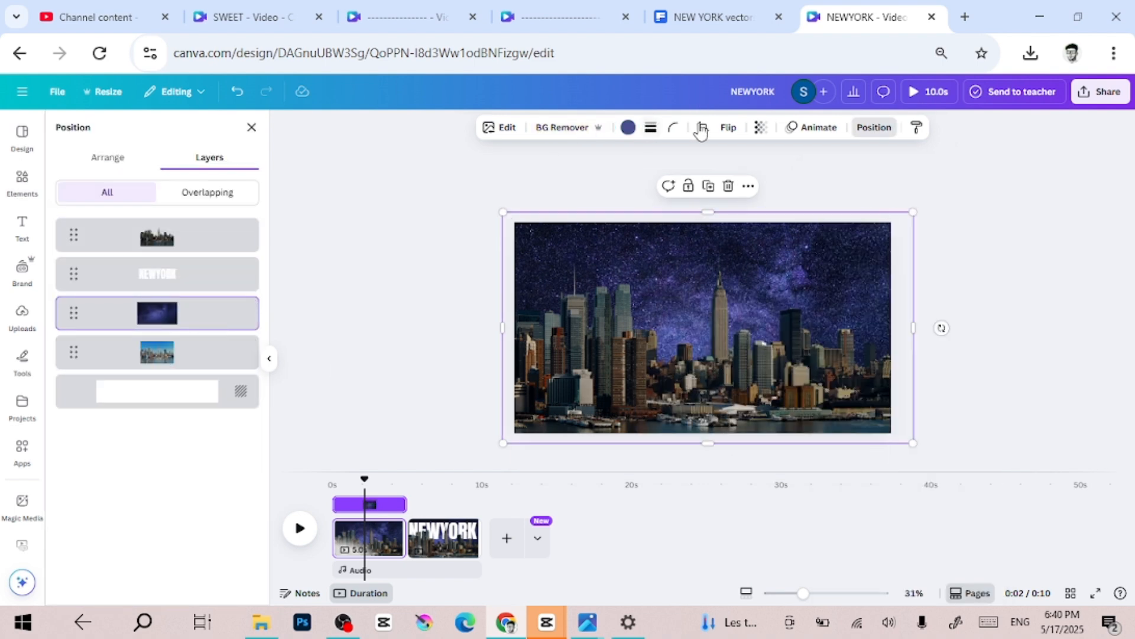
left_click(763, 128)
left_click_drag(747, 178, 667, 201)
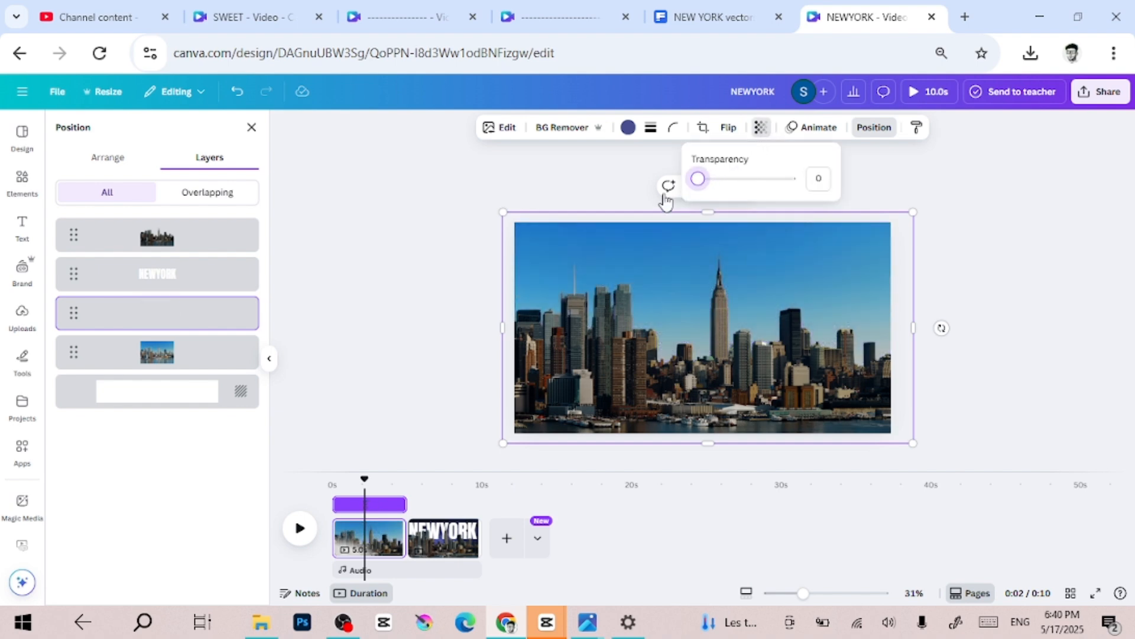
left_click(421, 250)
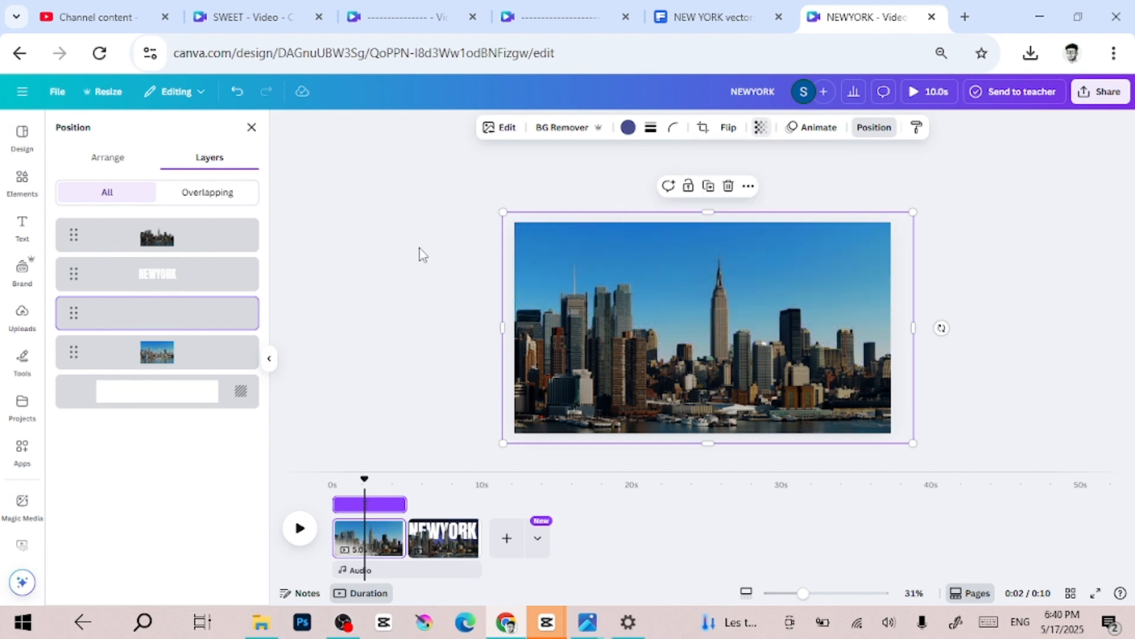
- Select the first page's background-removed skyline and set its brightness to -1 and contrast to 1
right_click(625, 294)
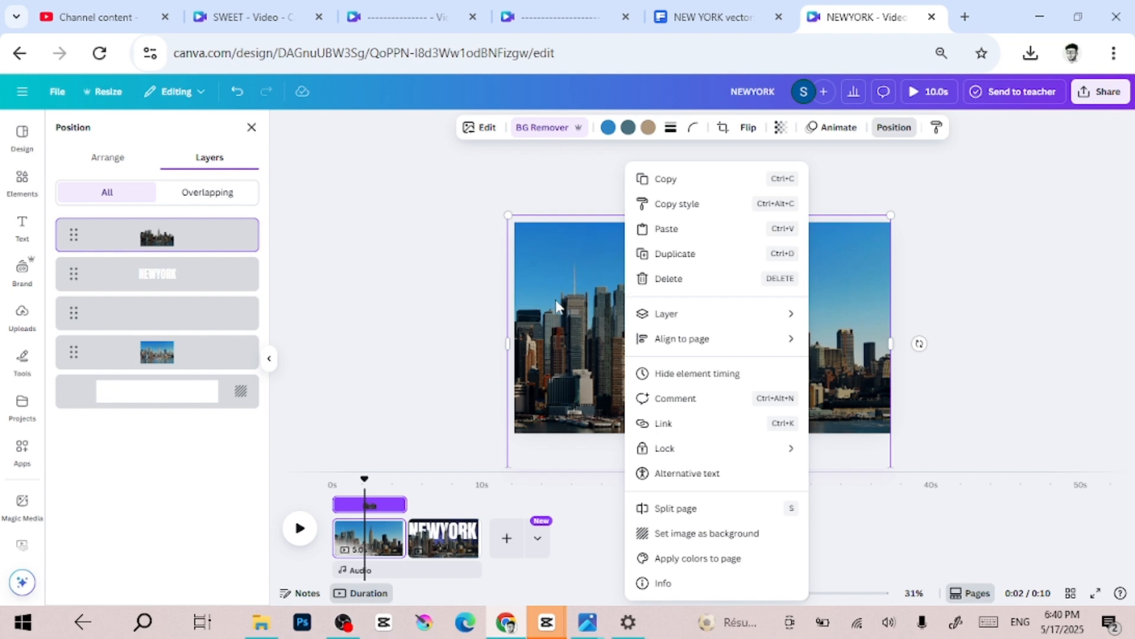
left_click(175, 277)
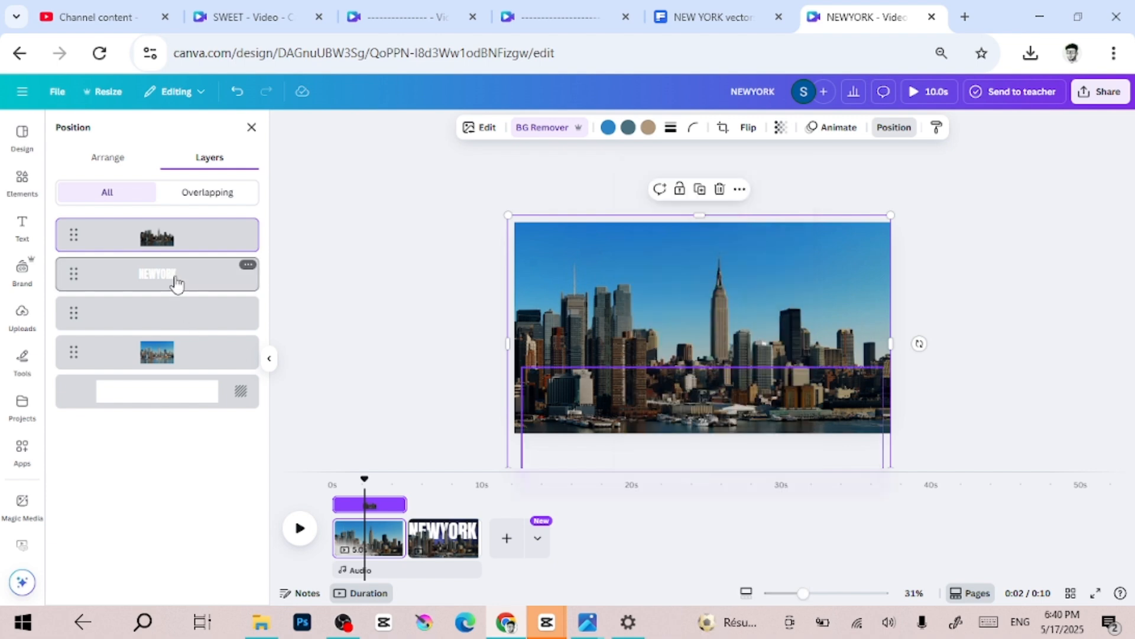
left_click(170, 362)
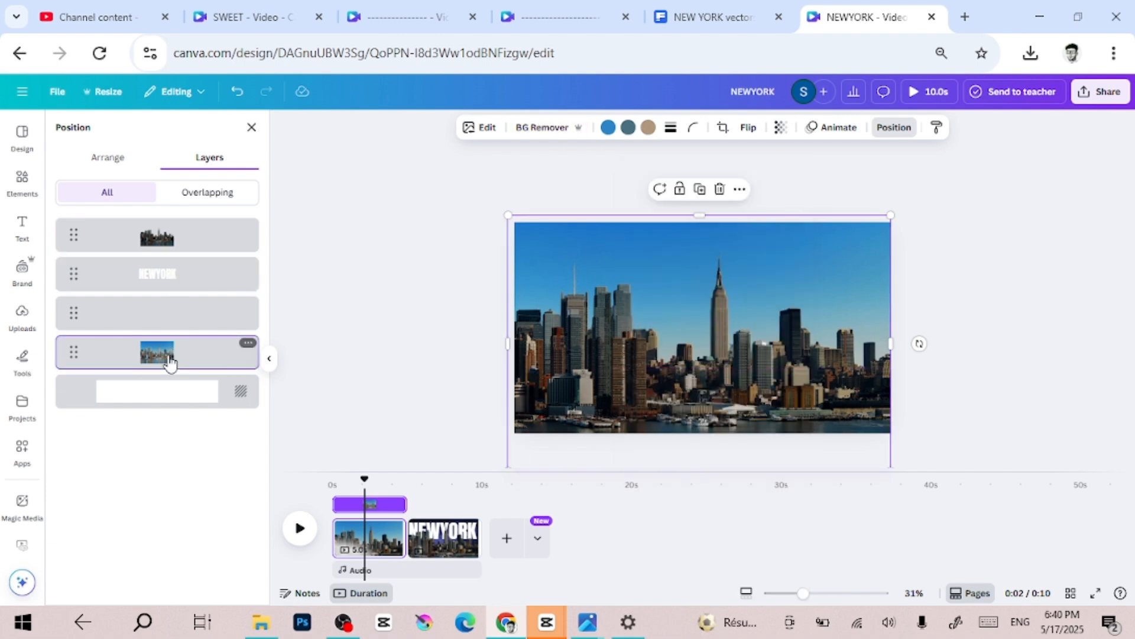
left_click(177, 245)
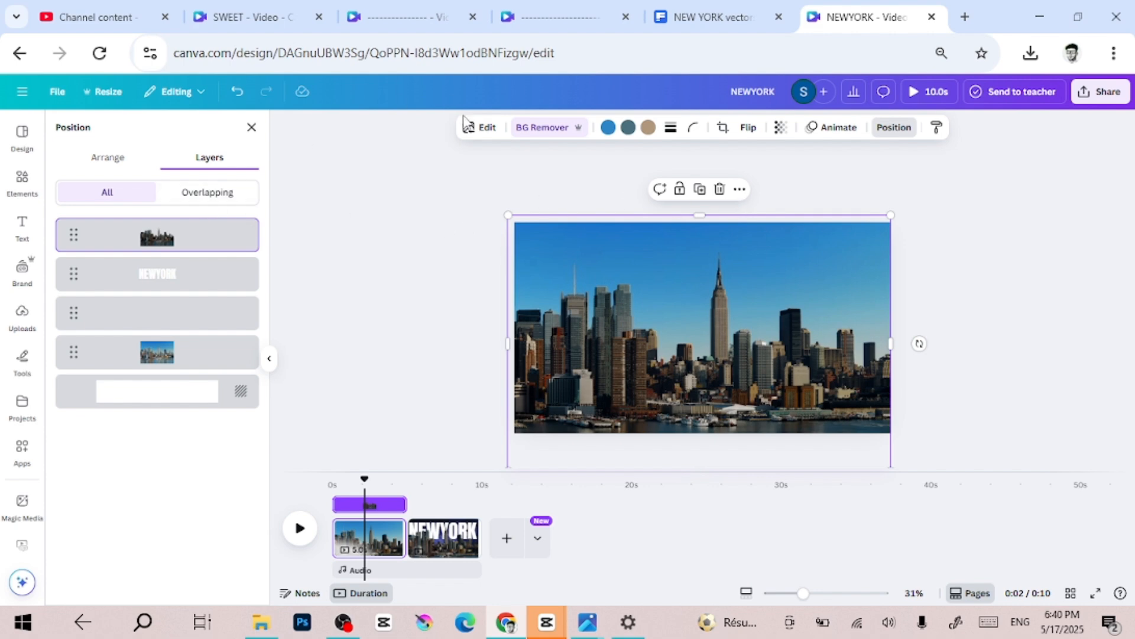
left_click(467, 129)
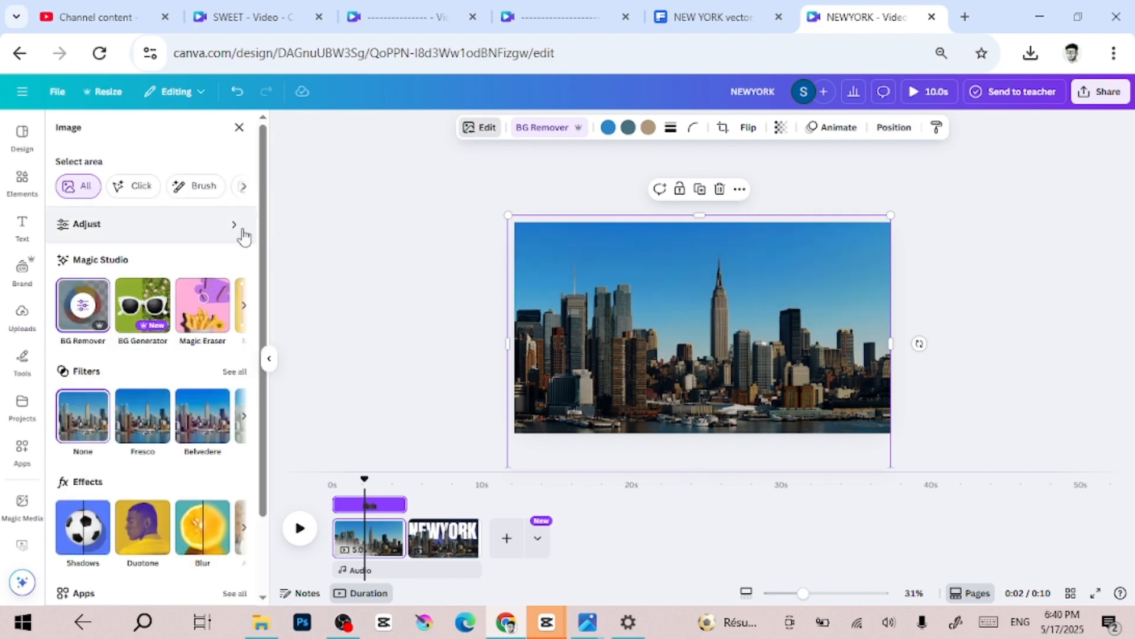
left_click(90, 225)
left_click_drag(87, 410, 133, 414)
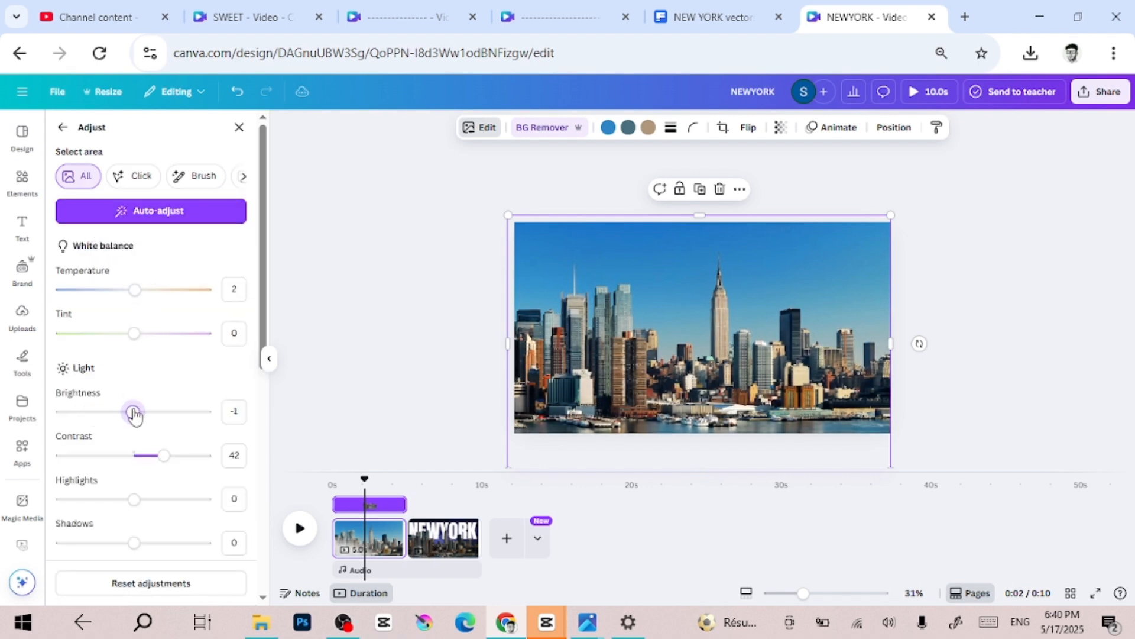
left_click_drag(164, 462, 136, 468)
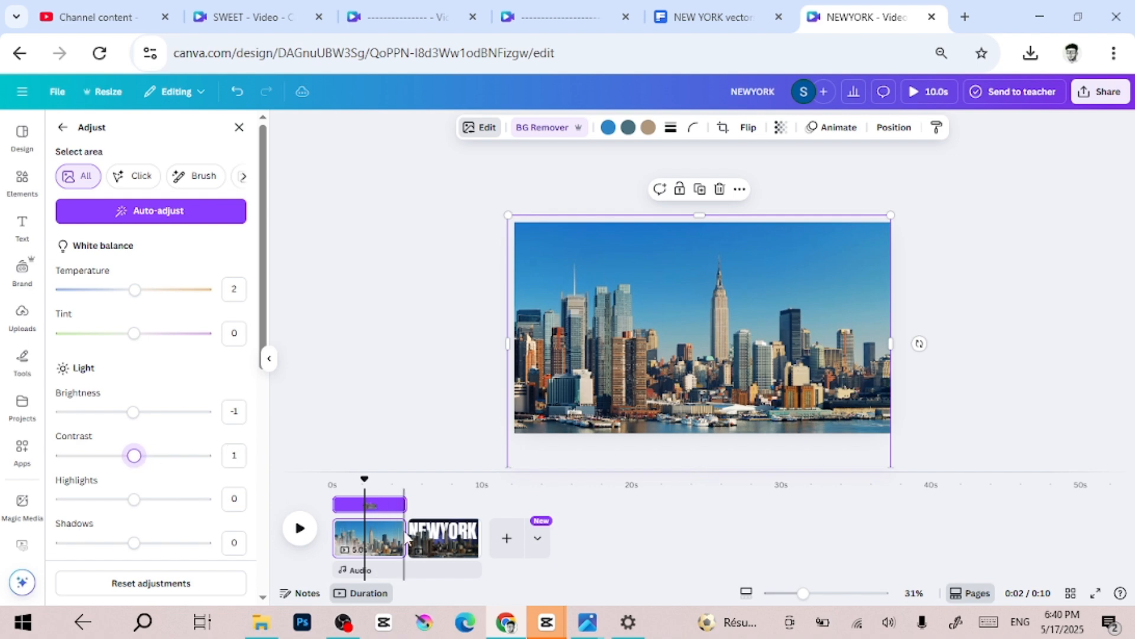
- Add a Match & Move transition lasting 2.5 seconds between the two pages and play the video
left_click(636, 538)
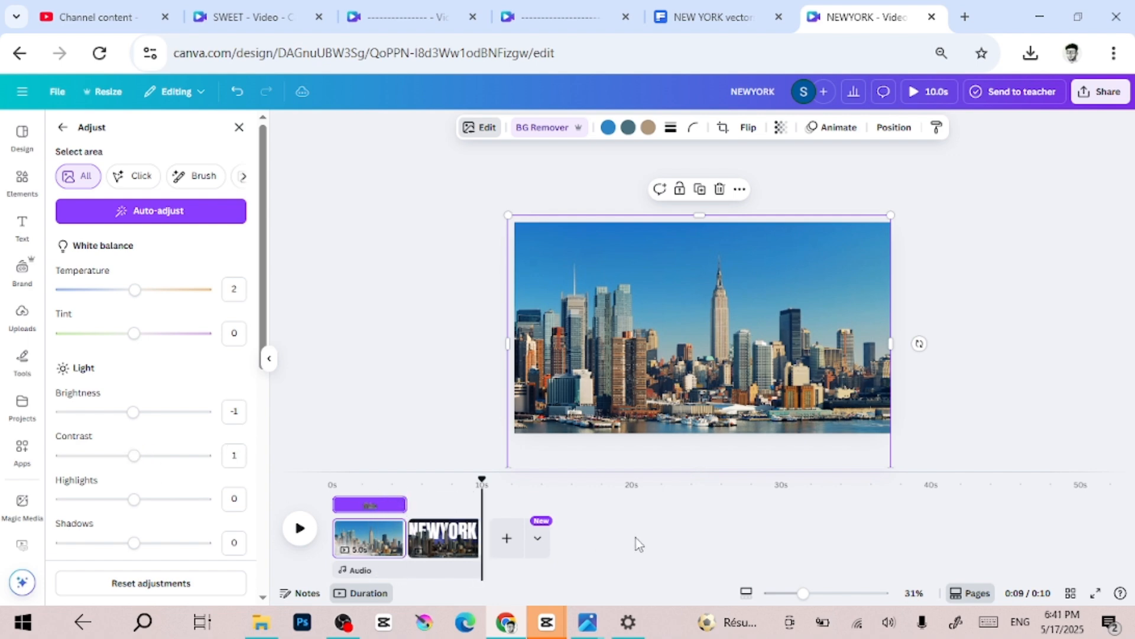
mouse_move(408, 552)
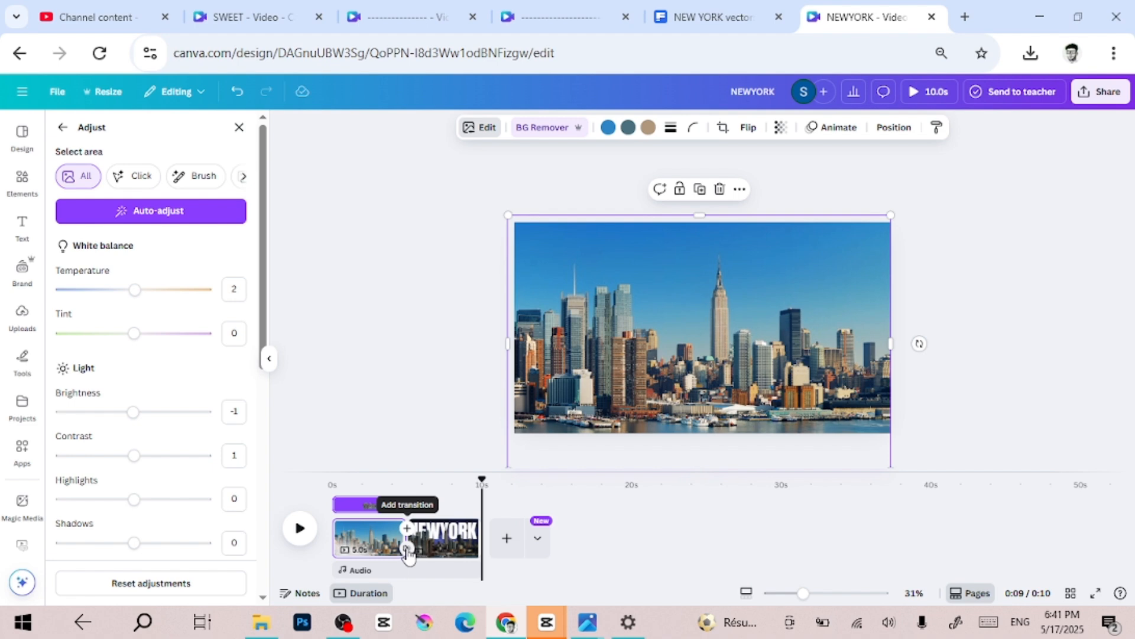
left_click(407, 549)
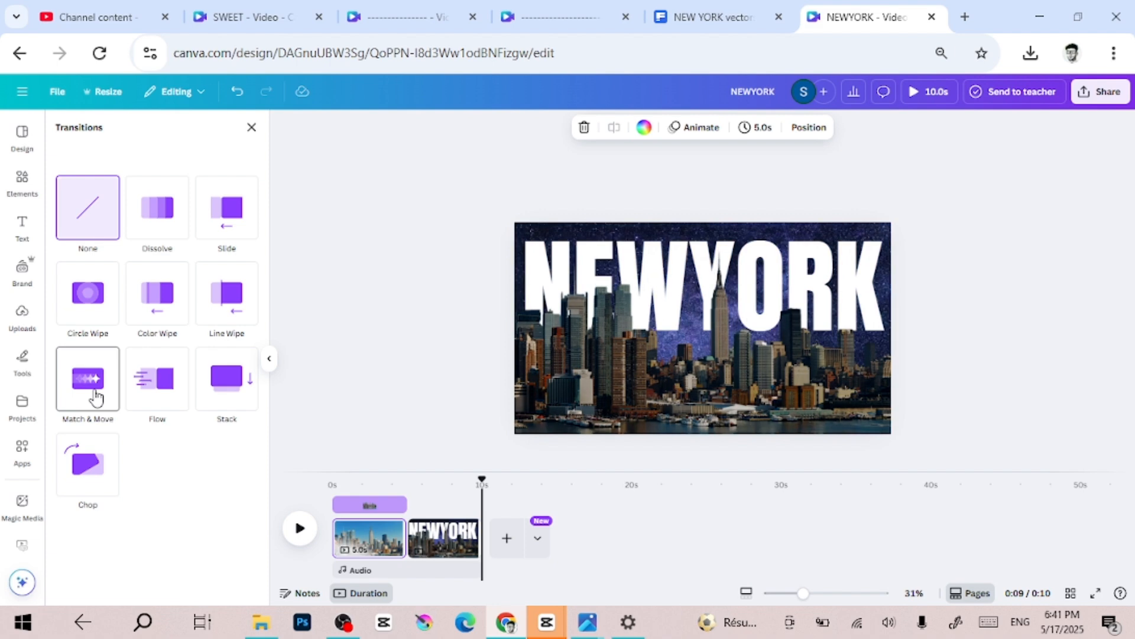
left_click(96, 396)
left_click_drag(86, 460, 206, 462)
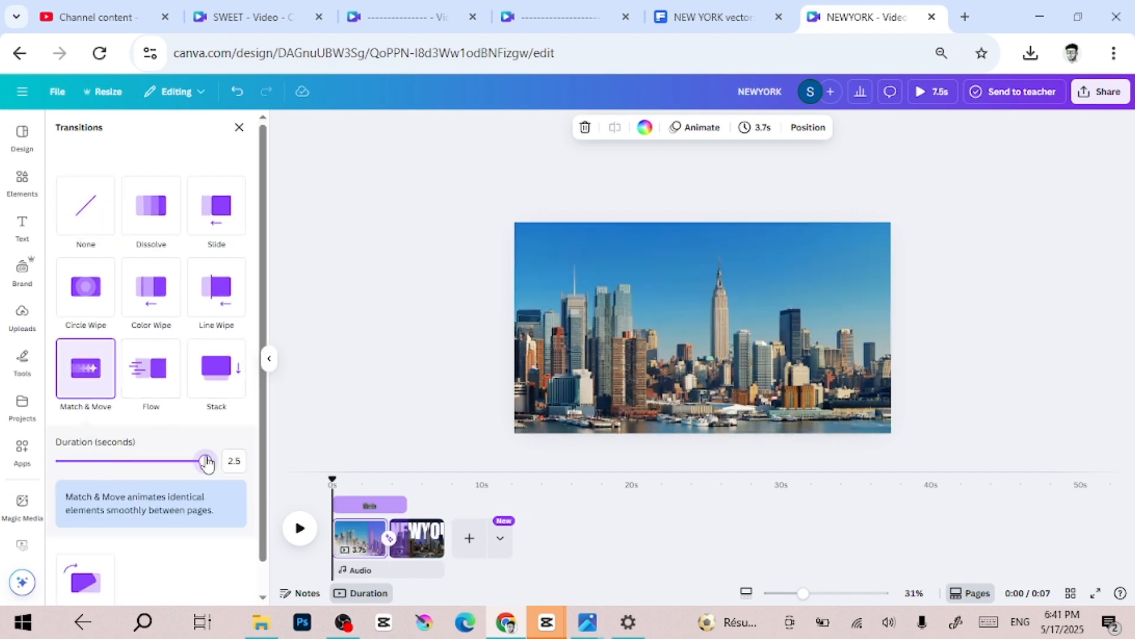
left_click(294, 528)
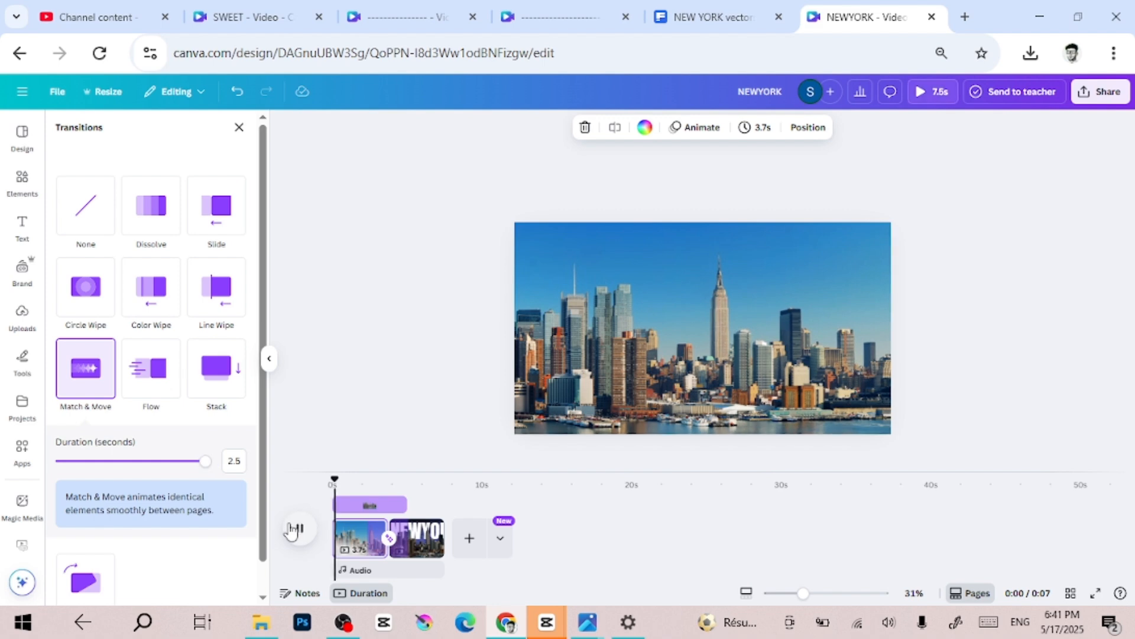